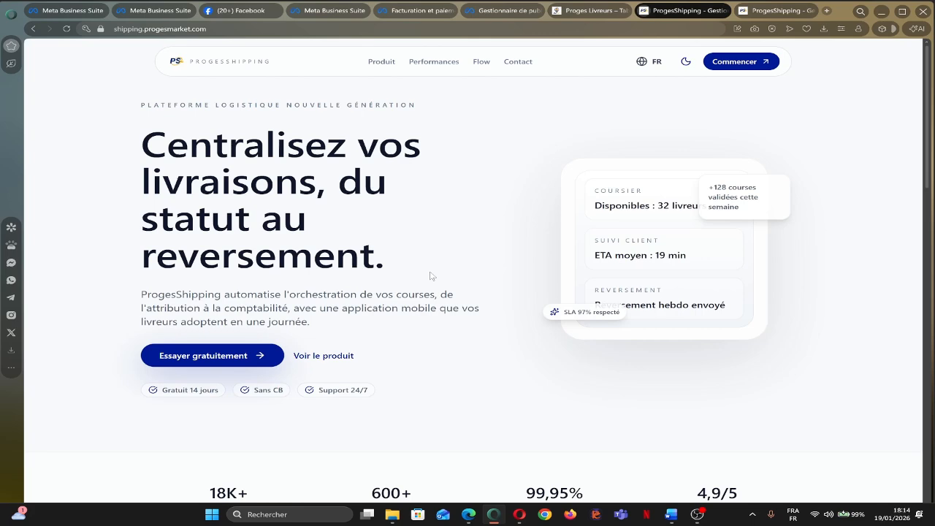
Sign in to ProgesShipping with the saved credentials to reach the activities dashboard.
scroll(479, 276, down, 4)
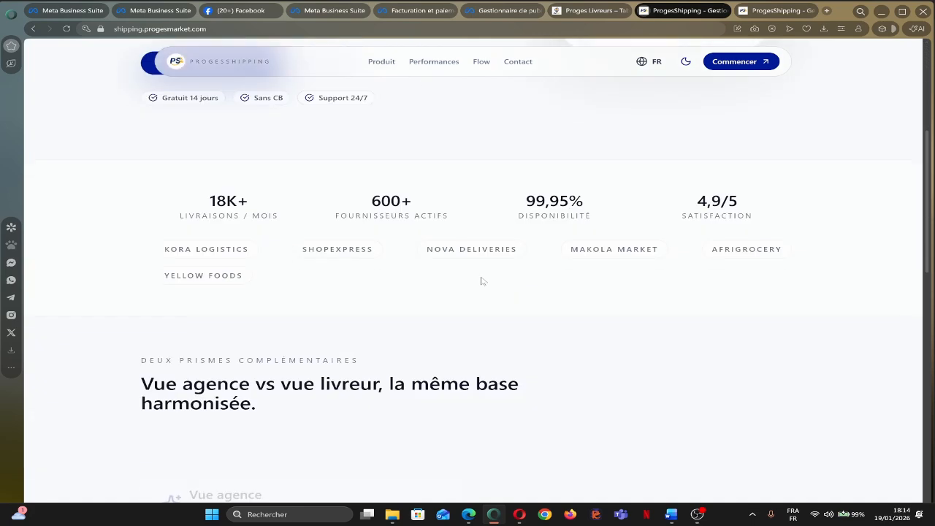
scroll(494, 277, up, 5)
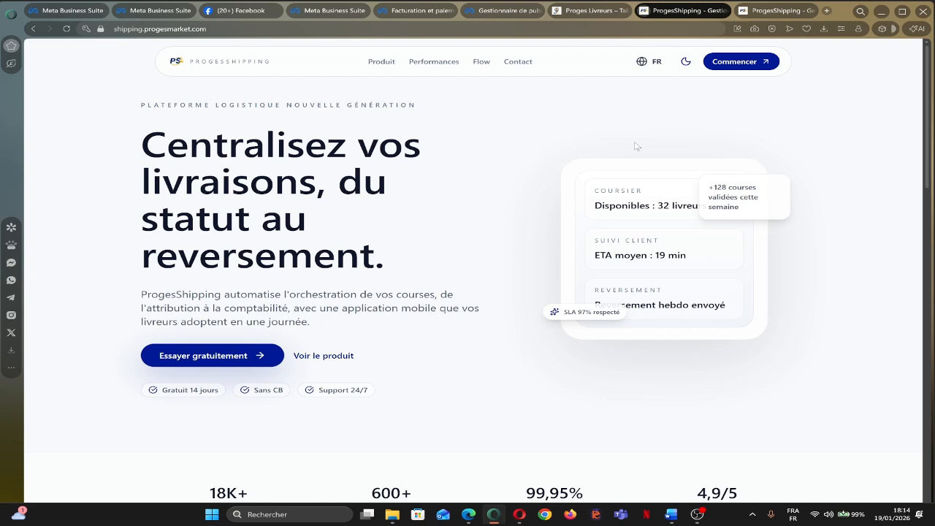
click(734, 63)
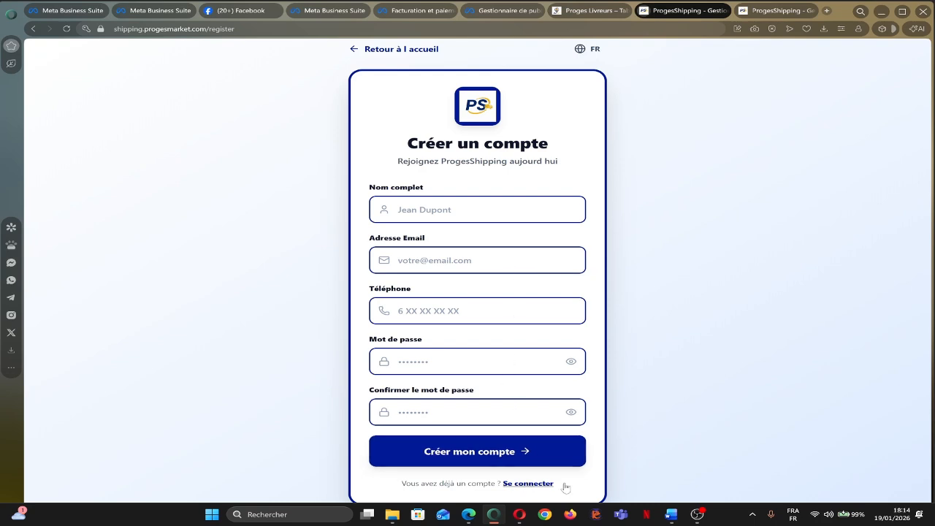
click(538, 487)
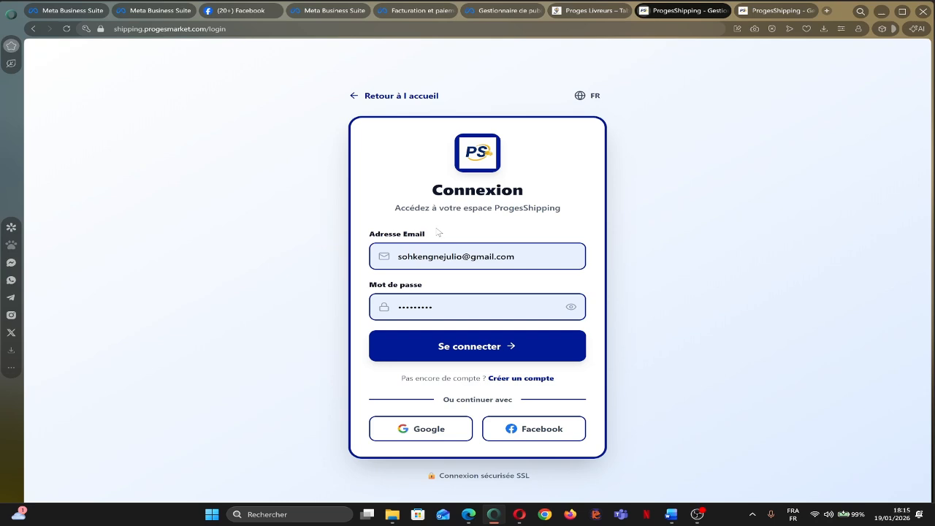
click(476, 351)
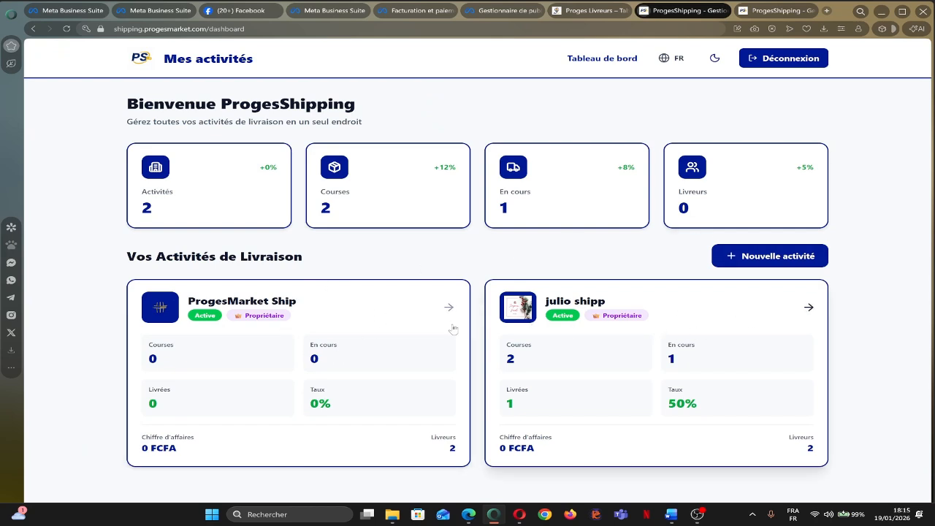
click(757, 315)
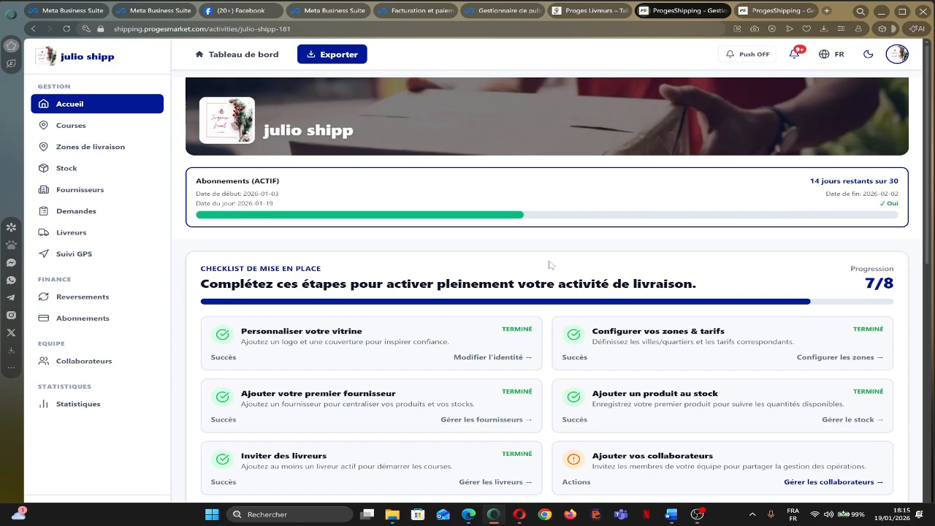
scroll(544, 260, down, 1)
scroll(537, 252, up, 1)
scroll(538, 245, down, 2)
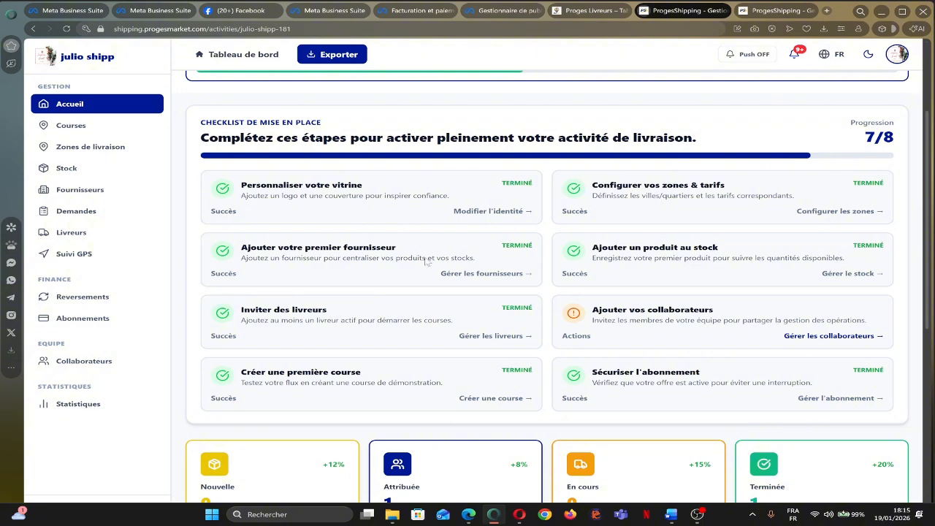
scroll(393, 212, up, 2)
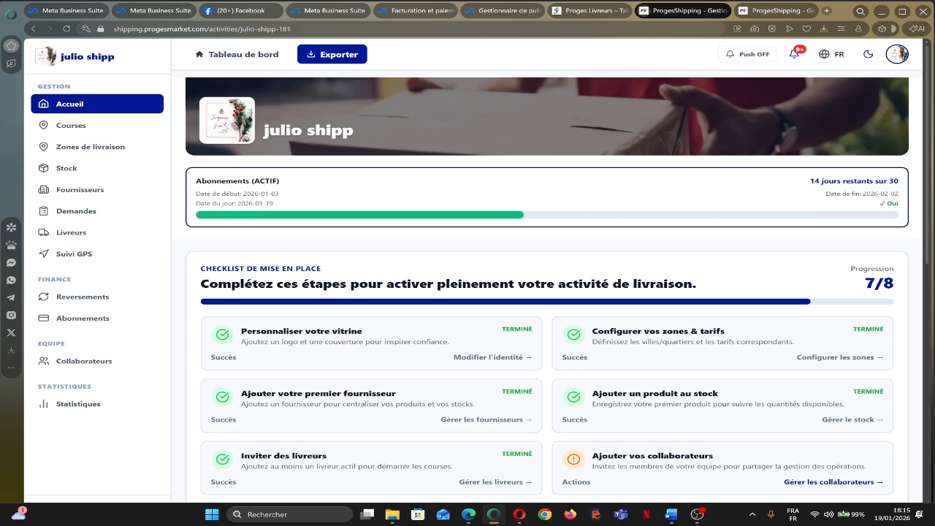
scroll(461, 256, down, 2)
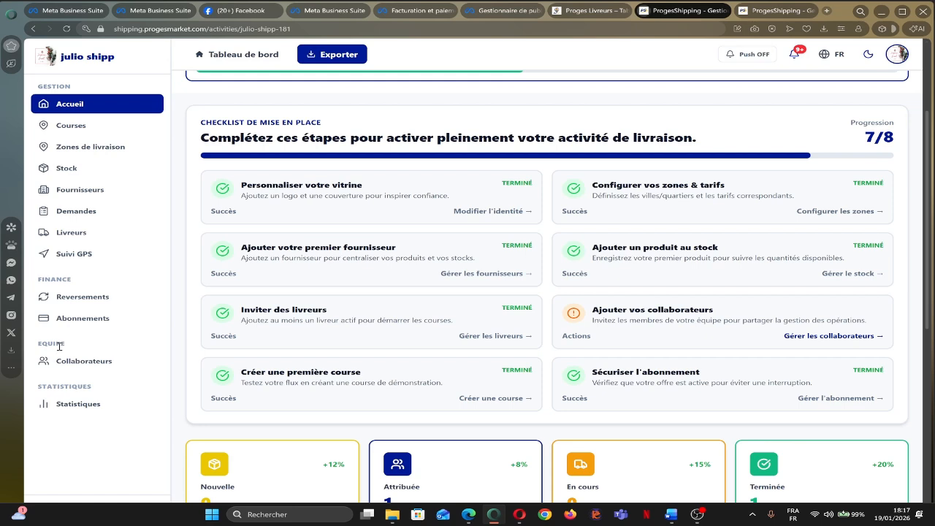
click(81, 367)
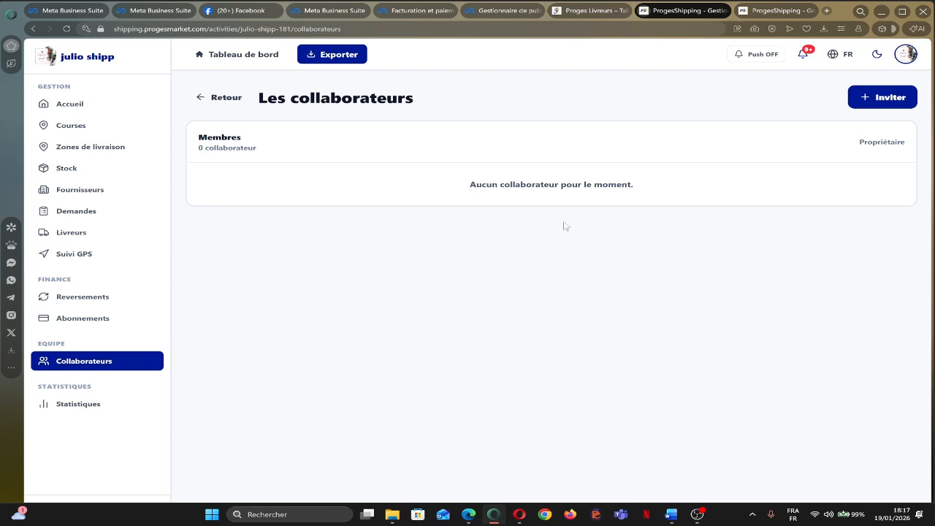
click(876, 99)
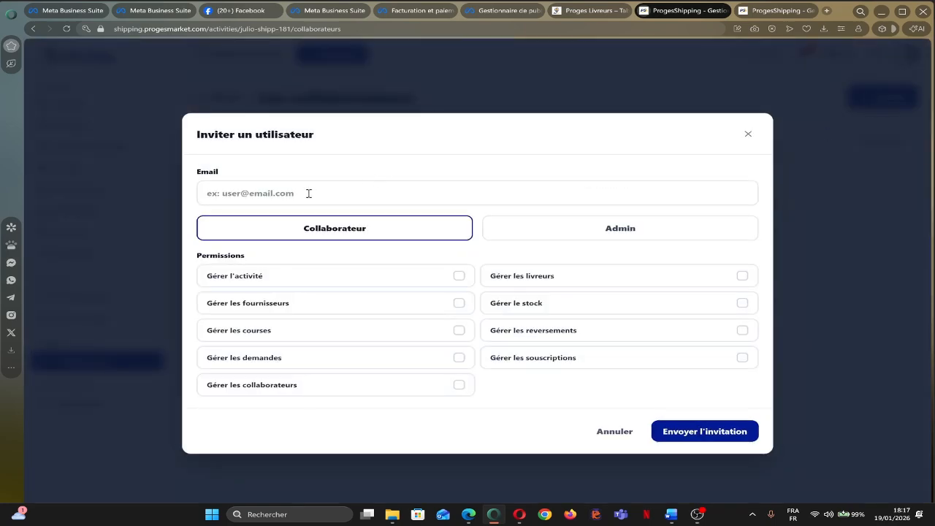
click(309, 193)
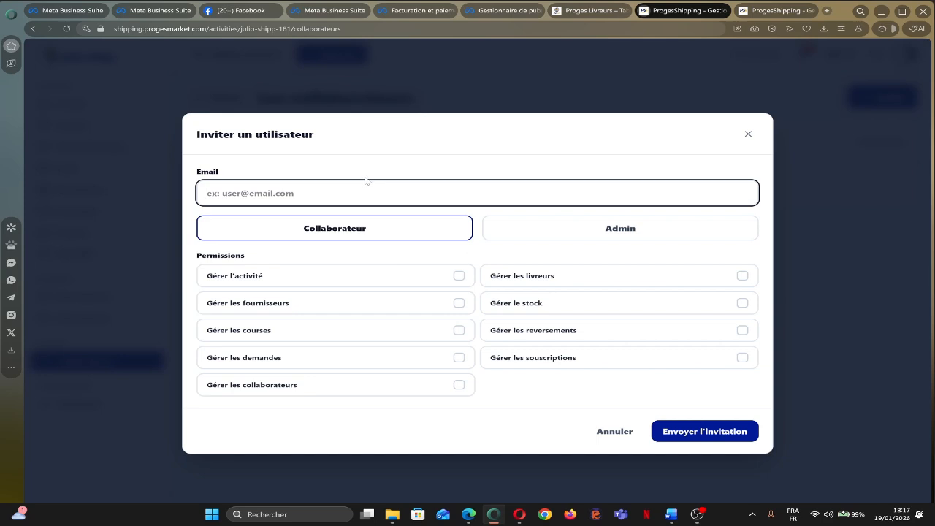
text(proges)
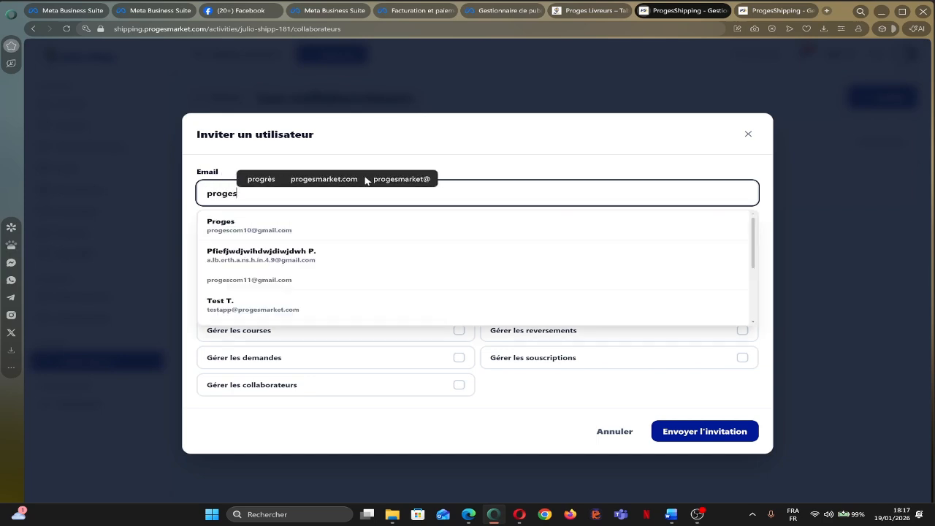
text(mar)
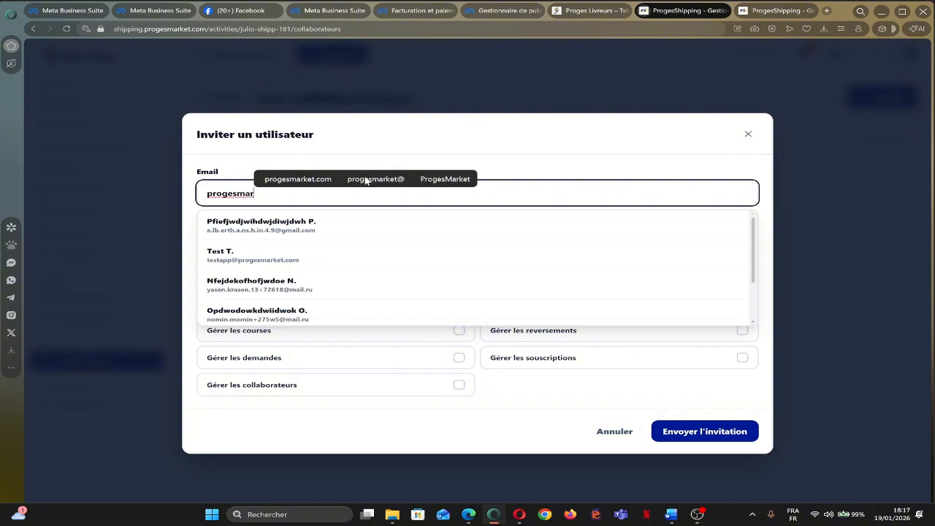
key(BackSpace)
key(BackSpace)
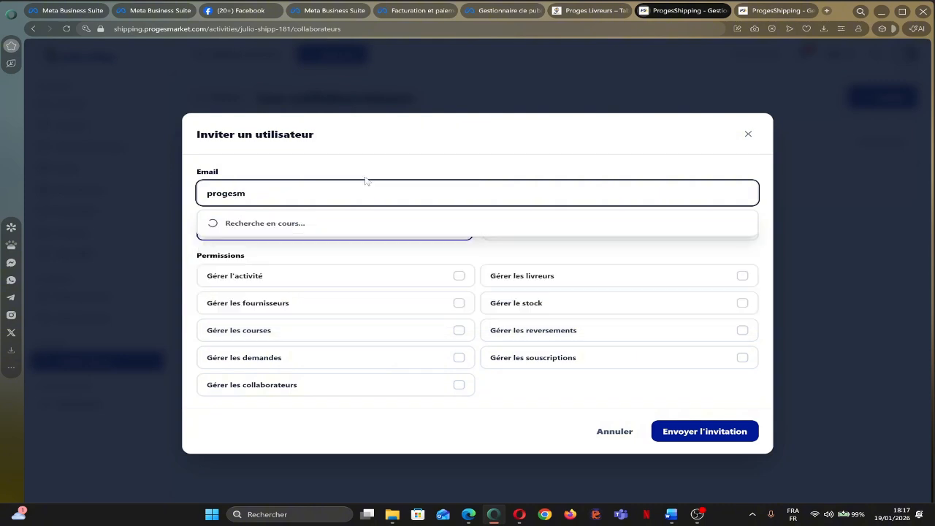
text(com)
key(BackSpace)
key(BackSpace)
key(BackSpace)
key(BackSpace)
text(com)
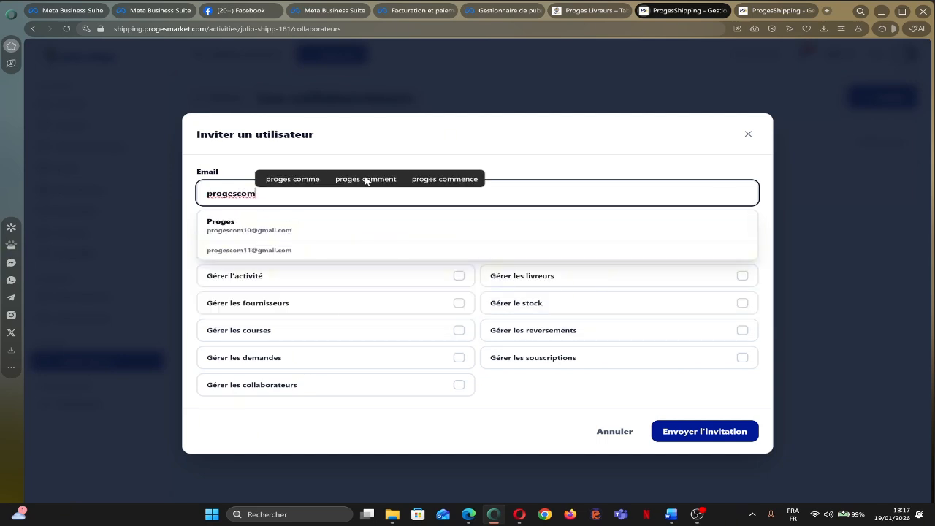
Pick the first matching account and tick all nine permissions, activity through collaborators.
click(253, 231)
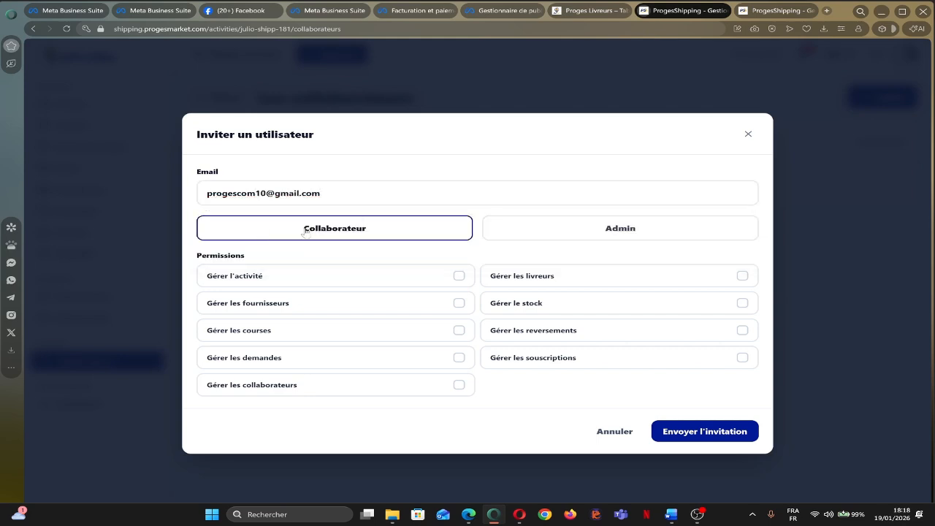
click(459, 275)
click(459, 304)
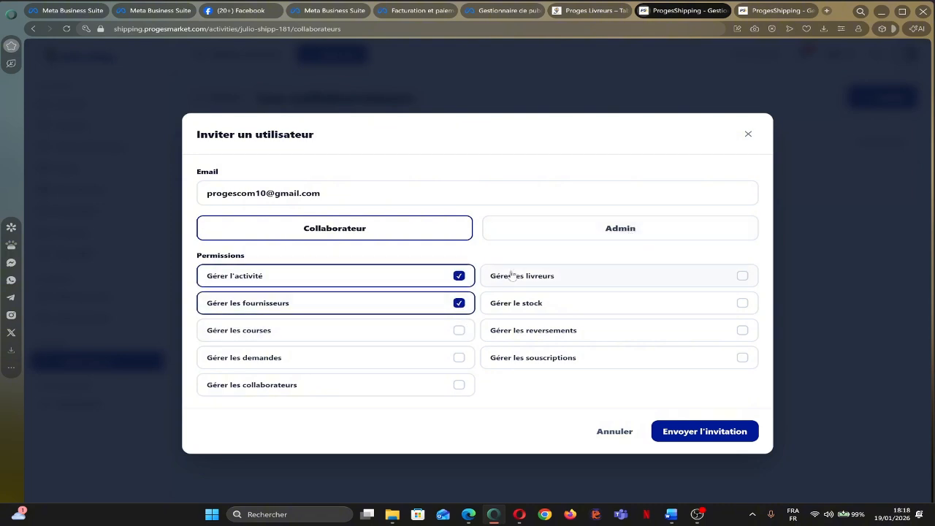
click(560, 280)
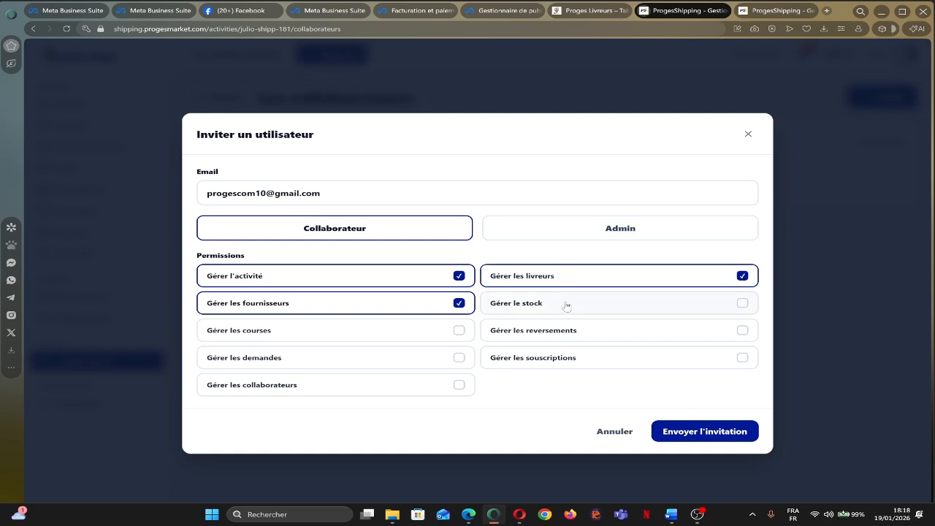
click(546, 307)
click(441, 333)
click(529, 334)
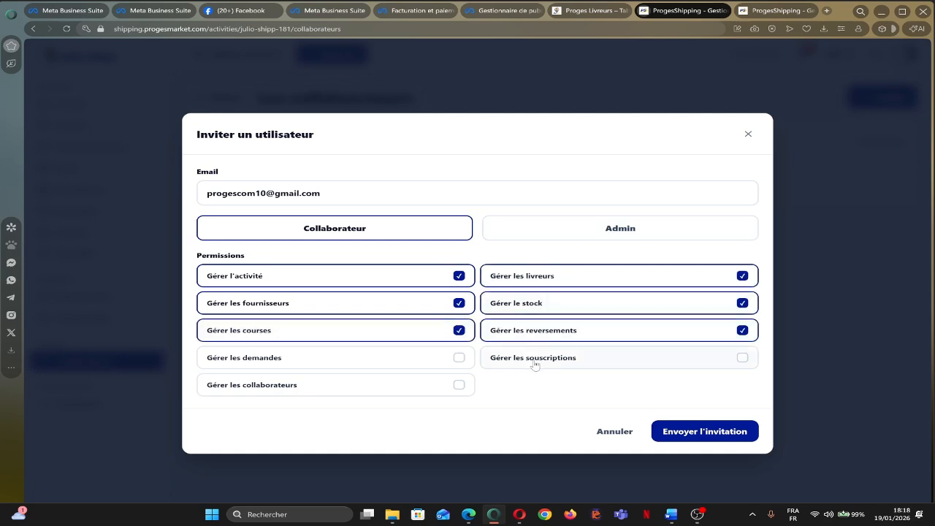
click(535, 360)
click(453, 359)
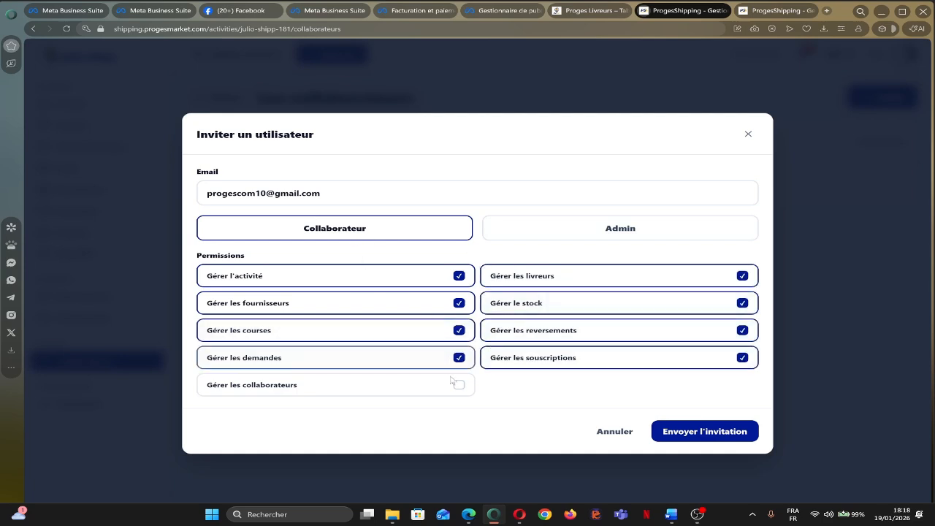
click(447, 392)
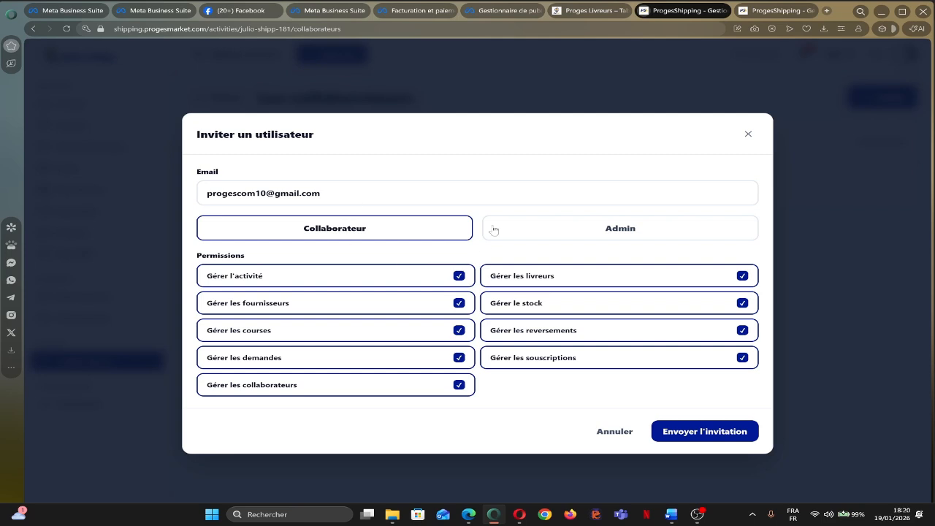
Send the first invitation and choose the second matching account for a new invitation.
click(699, 436)
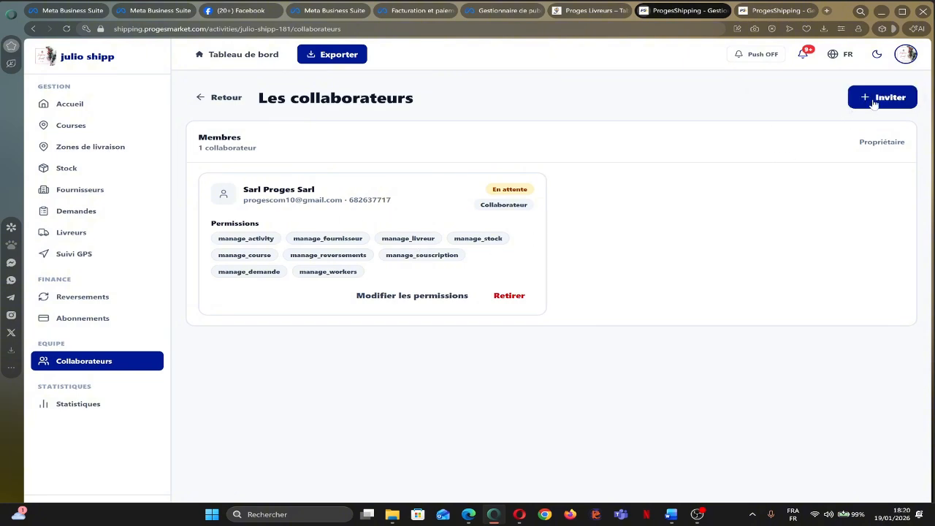
click(873, 101)
click(285, 194)
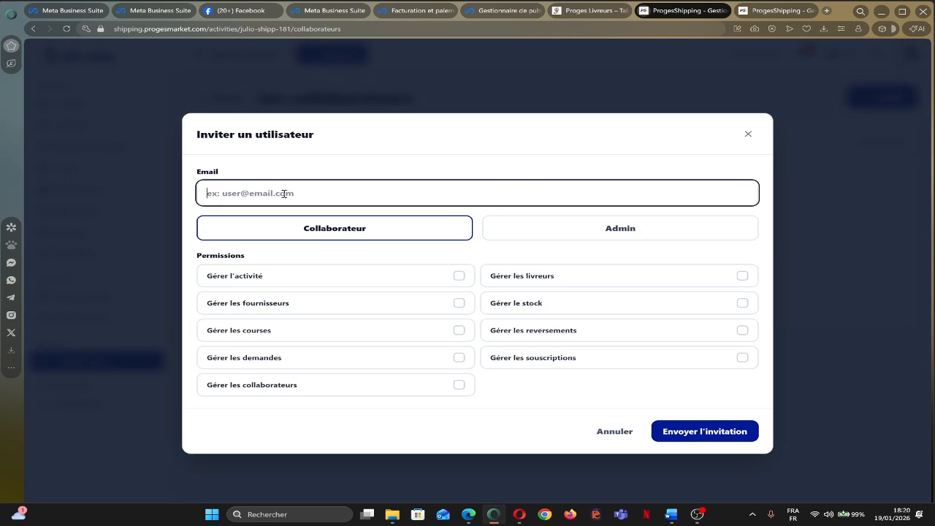
text(progescom)
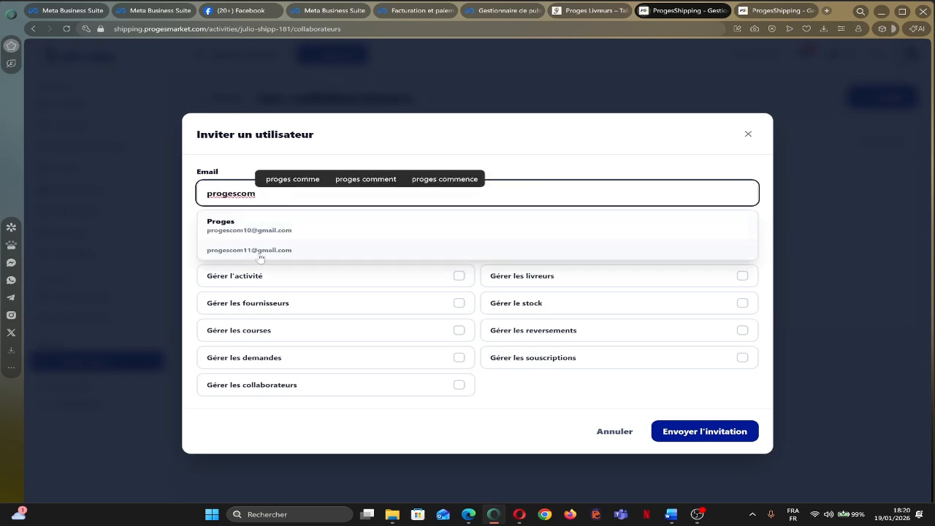
click(261, 253)
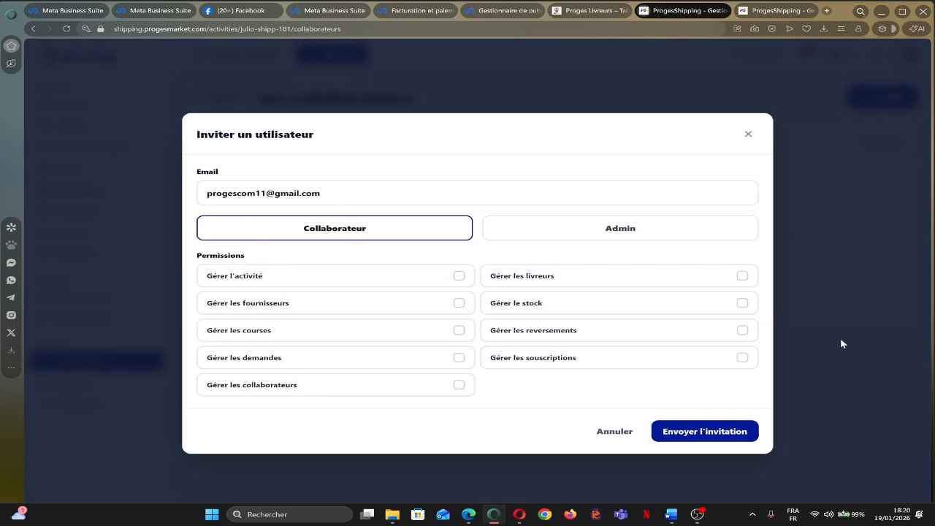
Grant the second invitee all nine permissions and send the invitation.
click(428, 277)
click(428, 307)
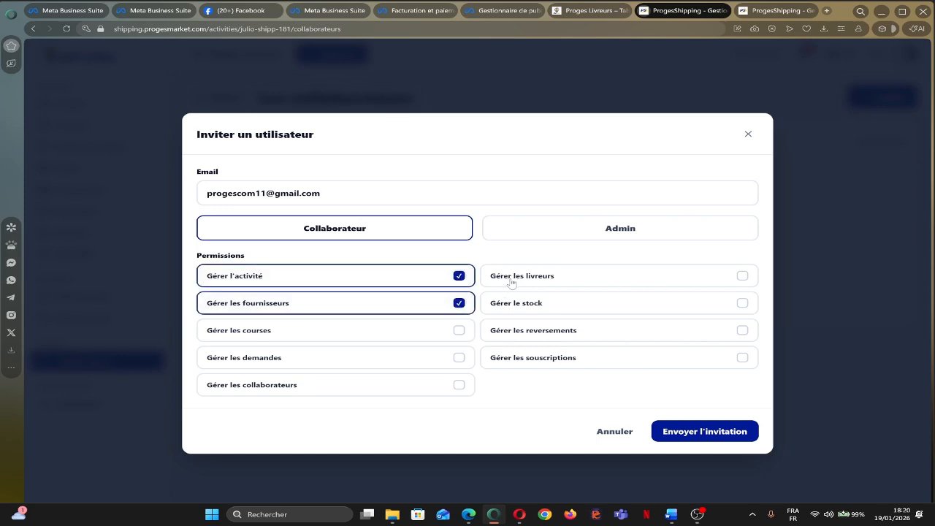
click(512, 282)
click(524, 306)
click(449, 331)
click(531, 330)
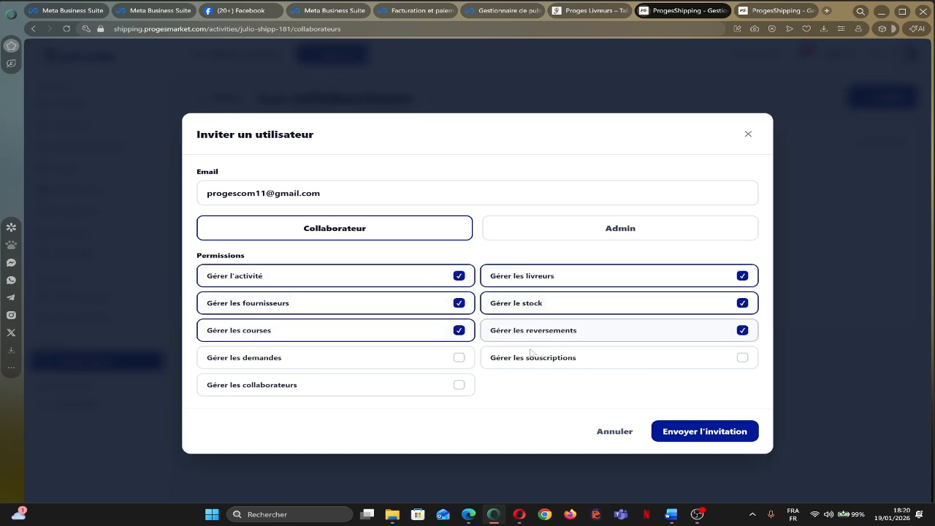
click(530, 358)
click(439, 361)
click(436, 383)
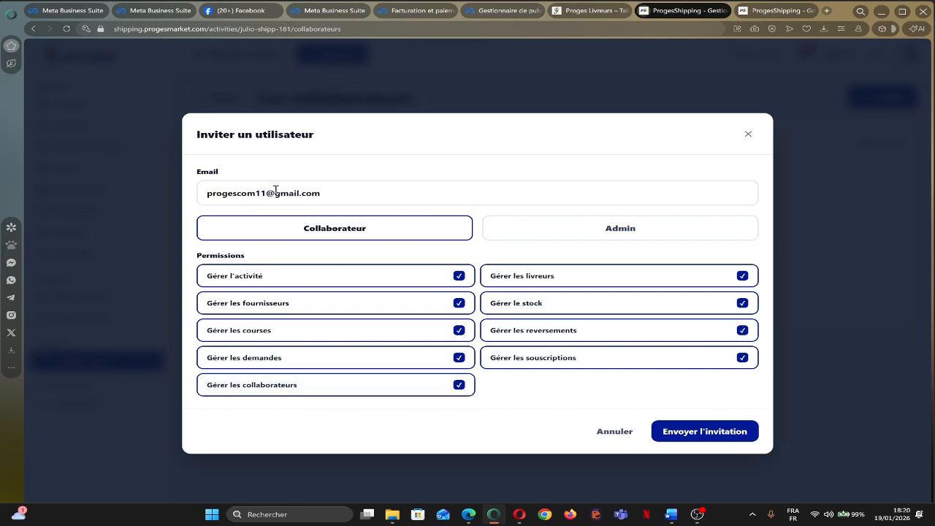
click(697, 437)
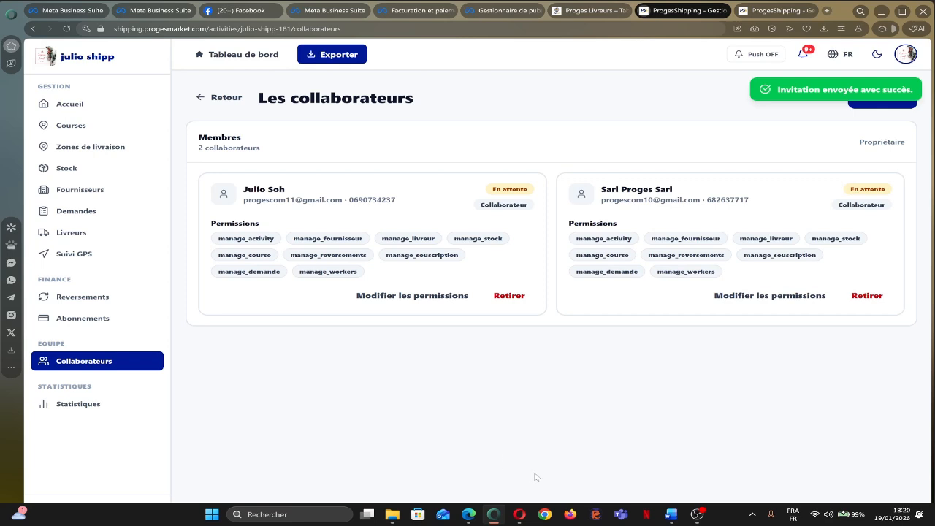
mouse_move(517, 516)
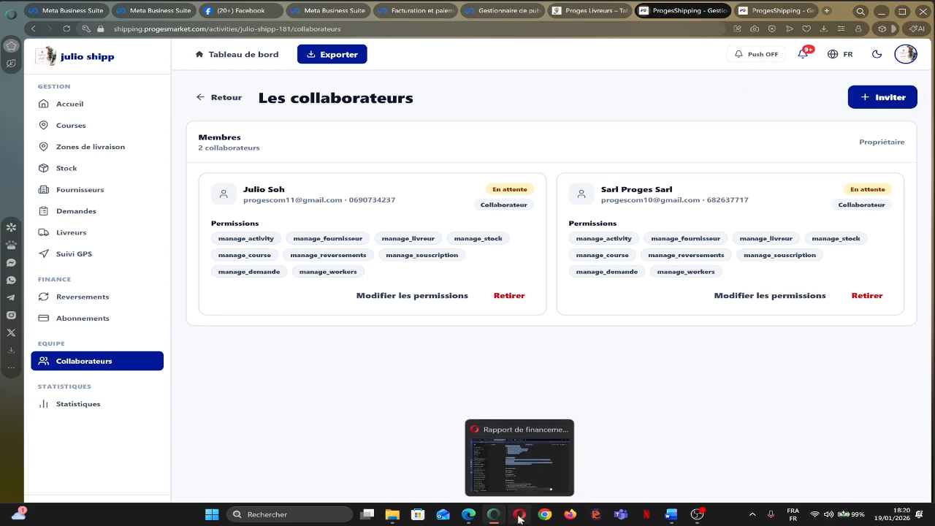
Open a new Opera tab and type 'shippin' to get the ProgesShipping address suggested.
click(519, 457)
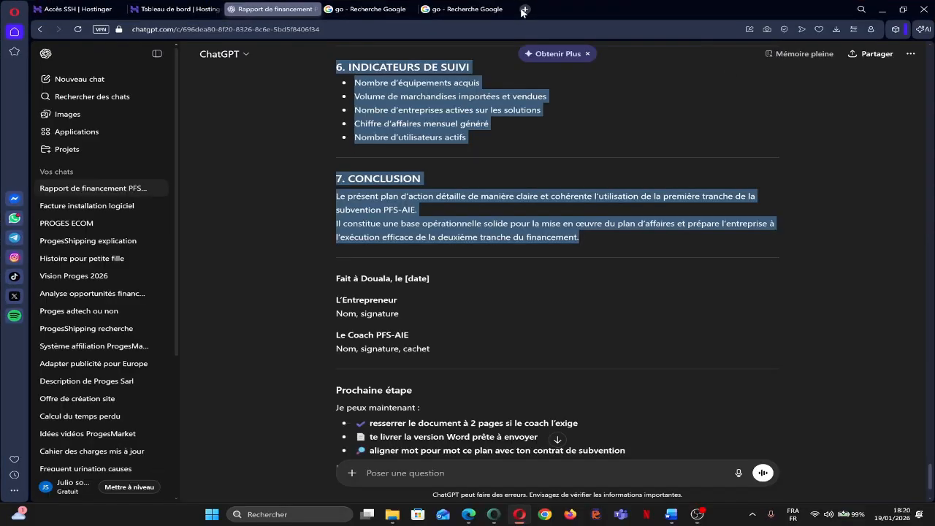
click(524, 8)
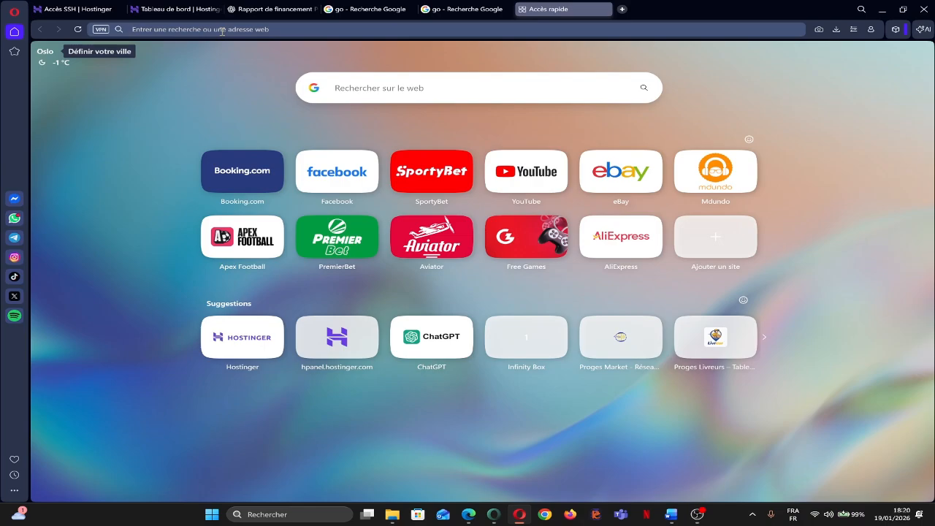
key(alt+Tab)
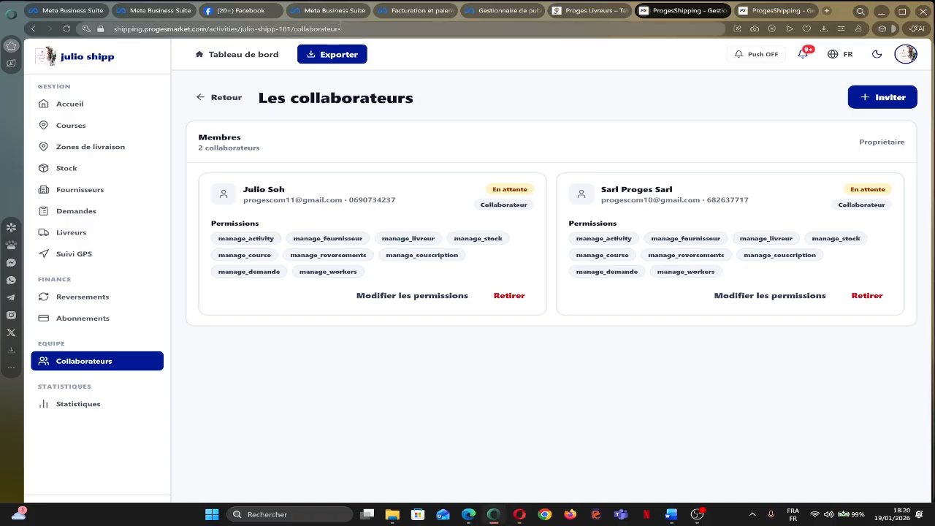
key(alt+Tab)
text(shippin)
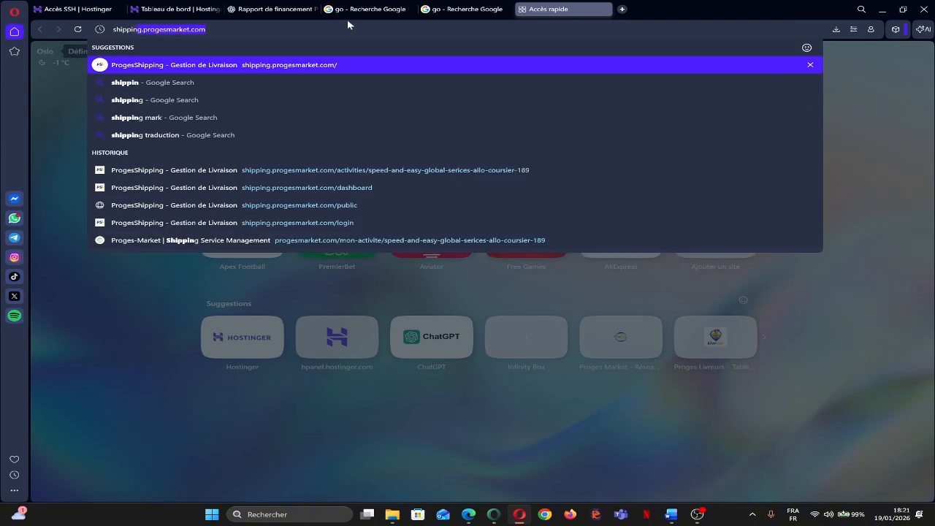
Load the ProgesShipping landing page and go to the dashboard listing SPEED AND EASY GLOBAL SERICES and ALLOCOURSIERDOUALA.
key(Return)
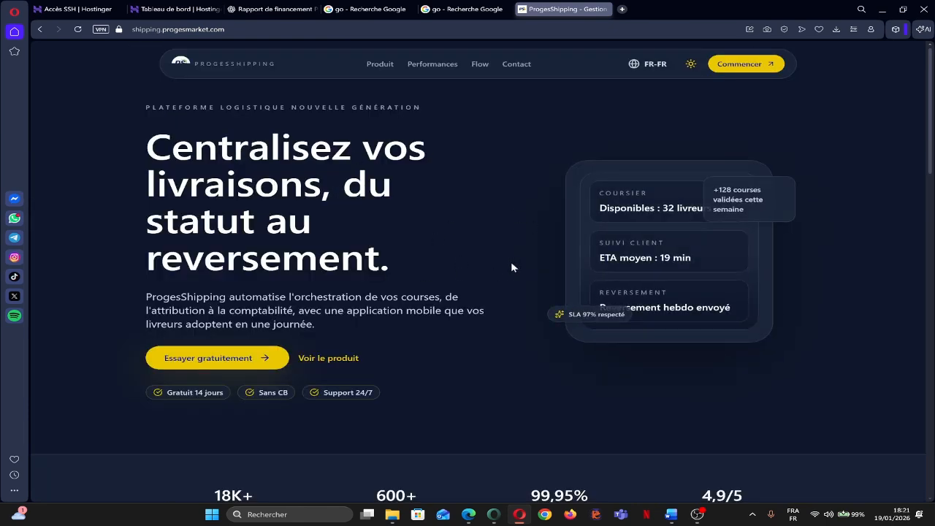
scroll(472, 234, down, 2)
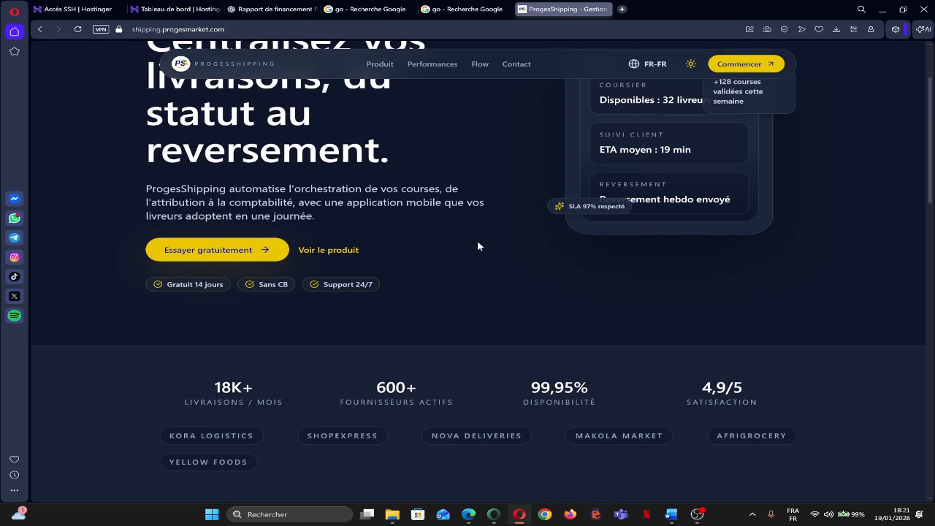
scroll(478, 246, up, 2)
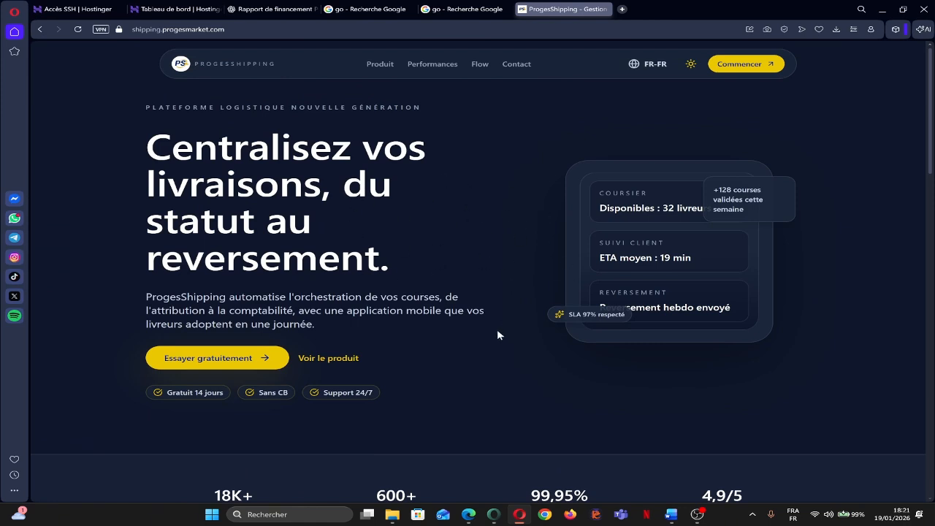
click(733, 67)
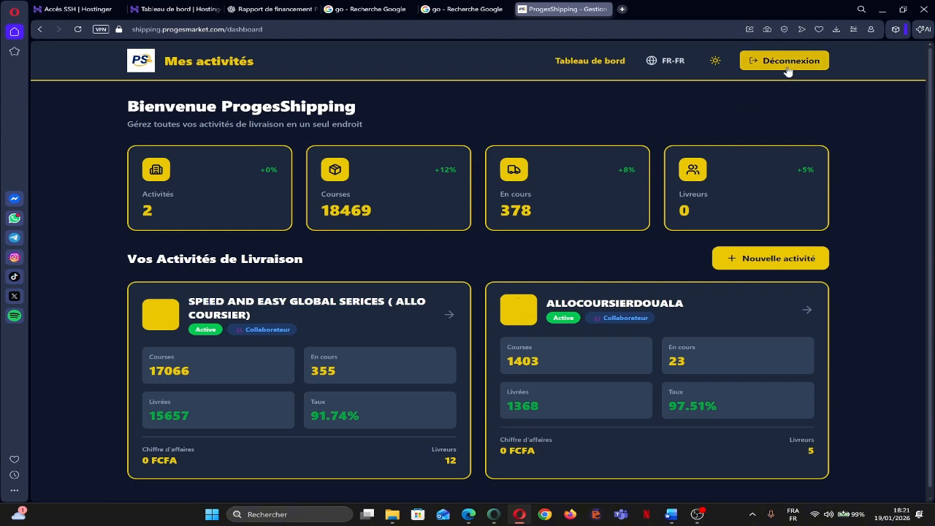
Log out, return to the home page and open the Créer un compte sign-up form.
click(785, 65)
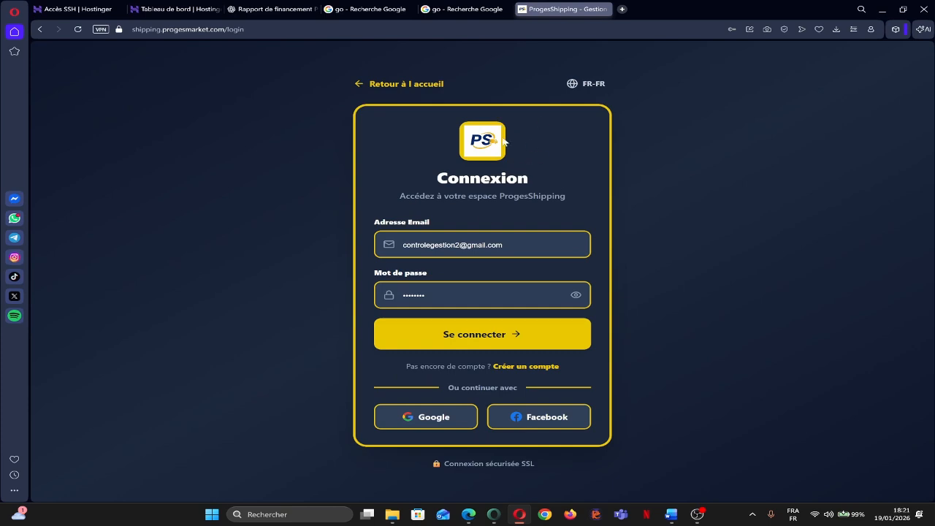
click(404, 85)
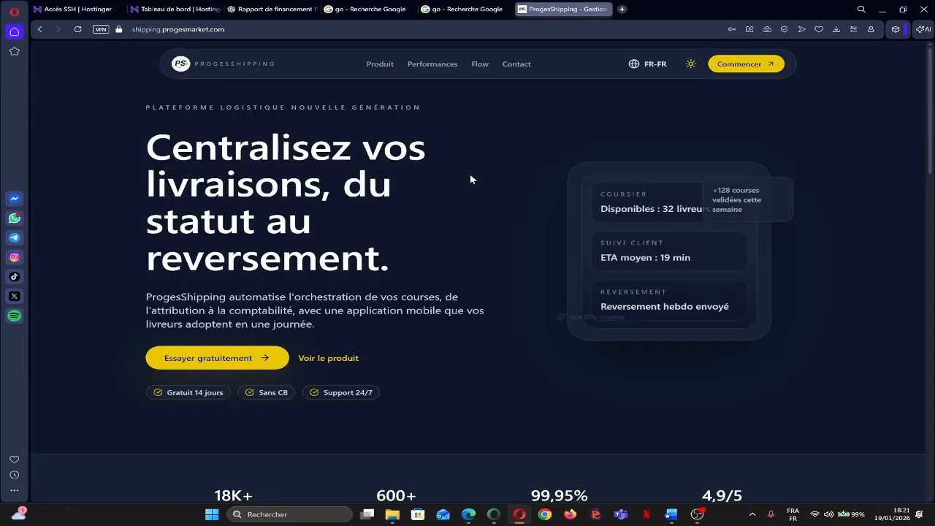
click(739, 66)
scroll(591, 173, down, 1)
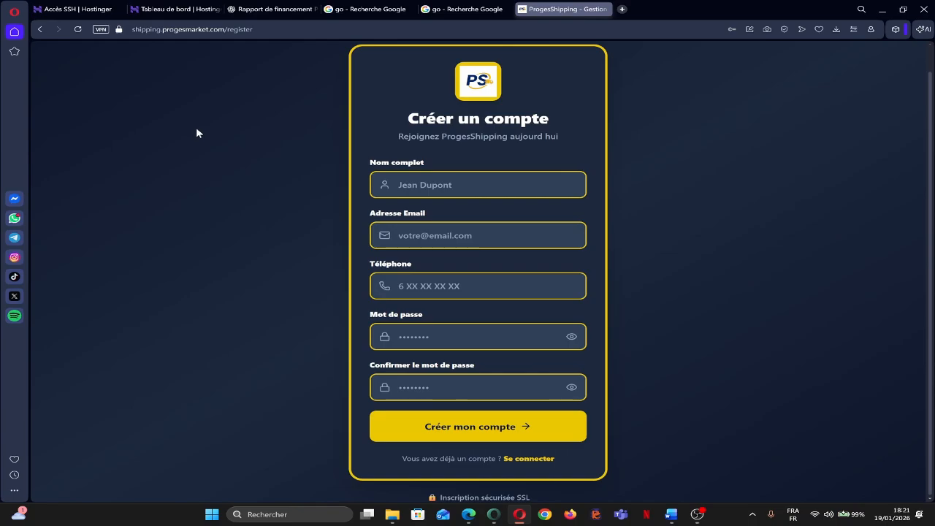
key(alt+Tab)
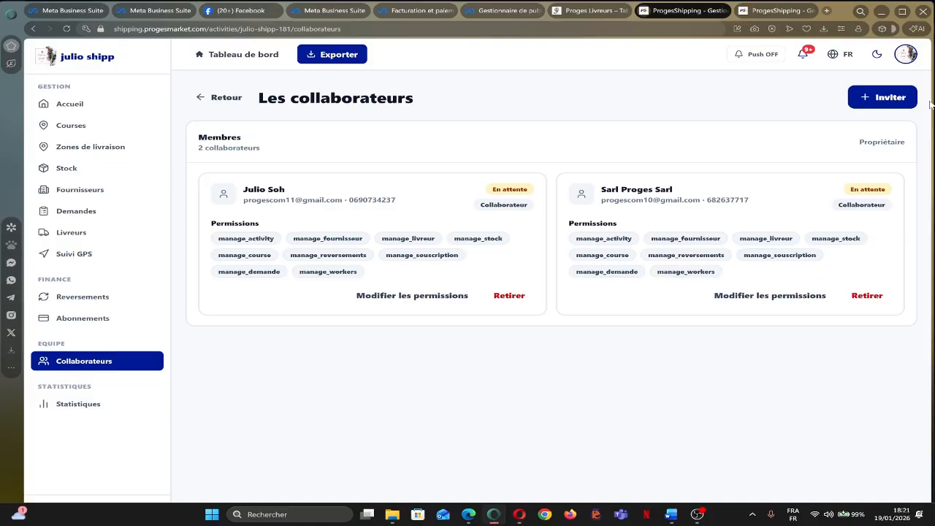
key(alt+Tab)
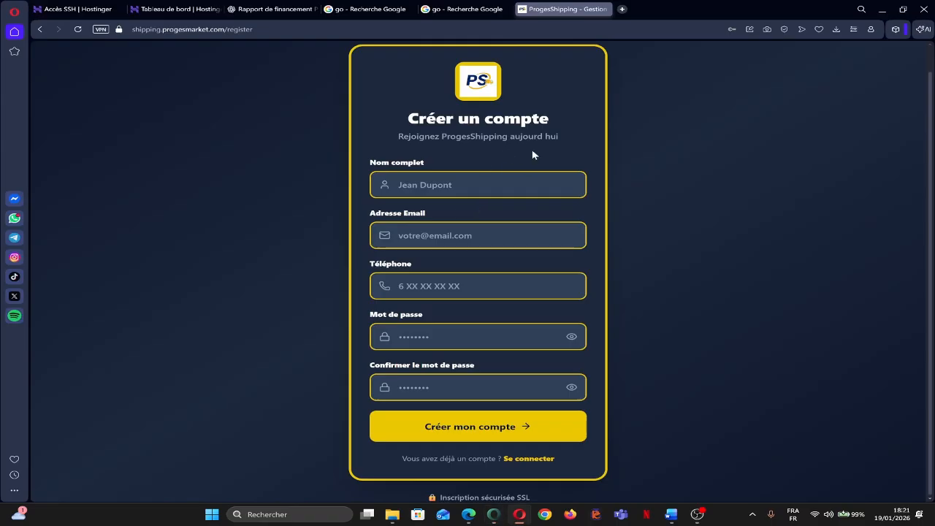
Enter the invited collaborator's e-mail on the sign-in page and attempt to sign in.
click(536, 460)
triple_click(530, 242)
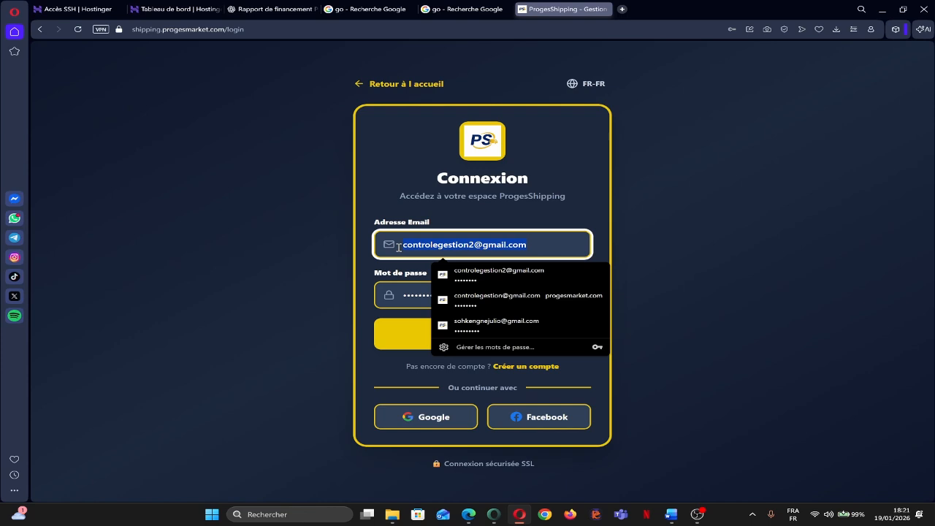
text(proges)
click(537, 265)
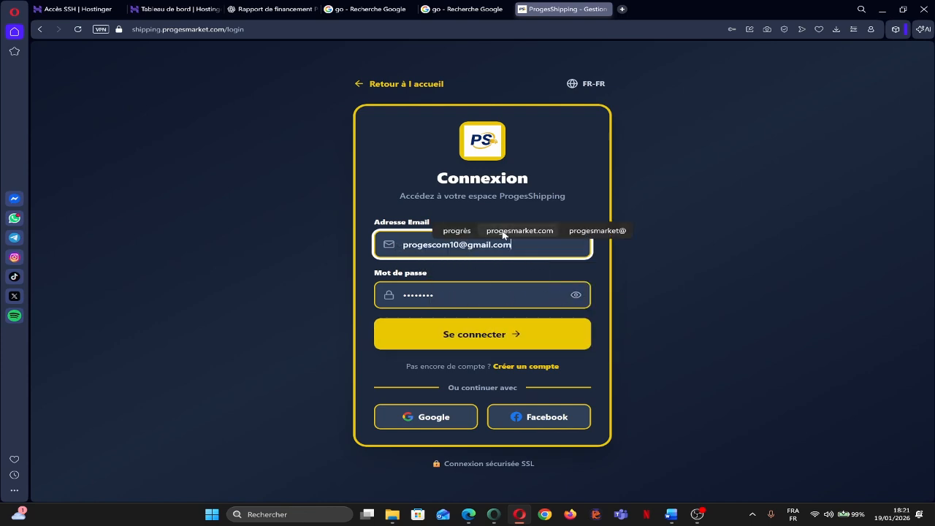
click(500, 342)
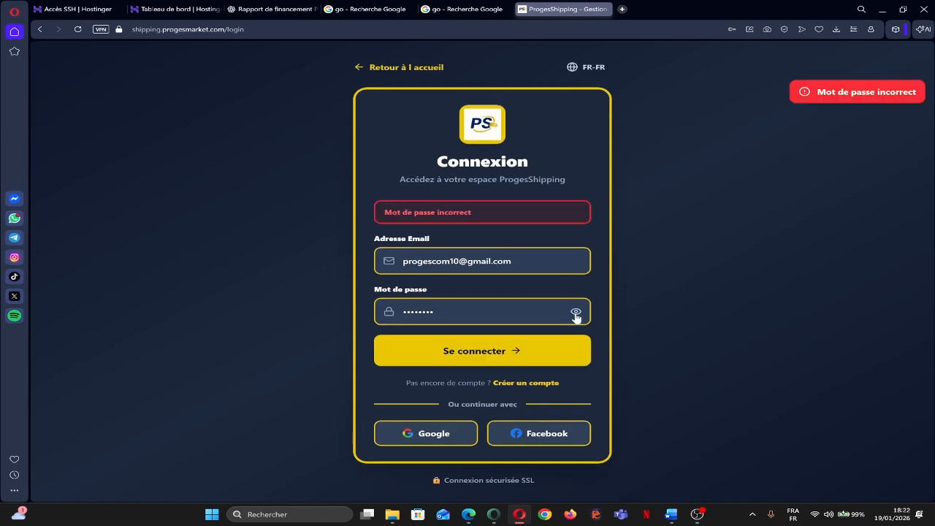
Retry the sign-in with a pasted password, then a typed one; both are rejected.
click(576, 312)
double_click(450, 311)
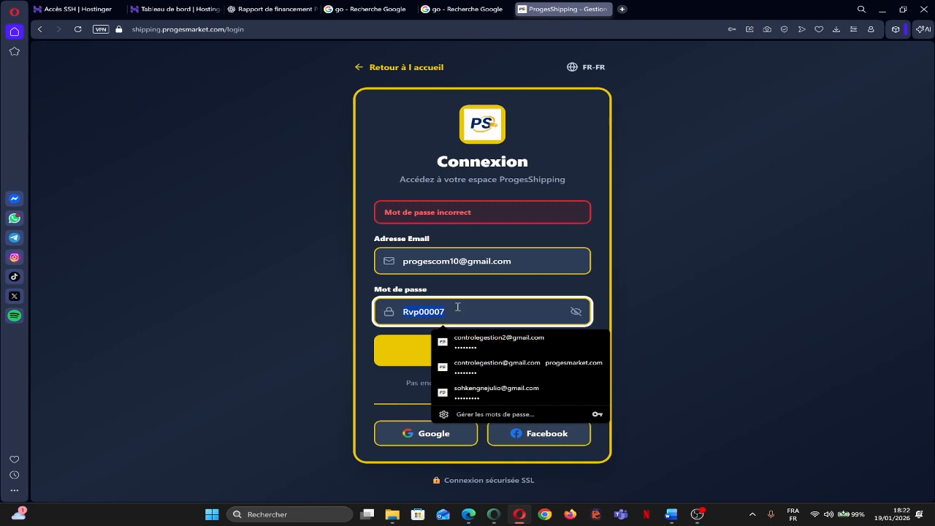
click(575, 311)
click(513, 312)
key(ctrl+v)
key(Return)
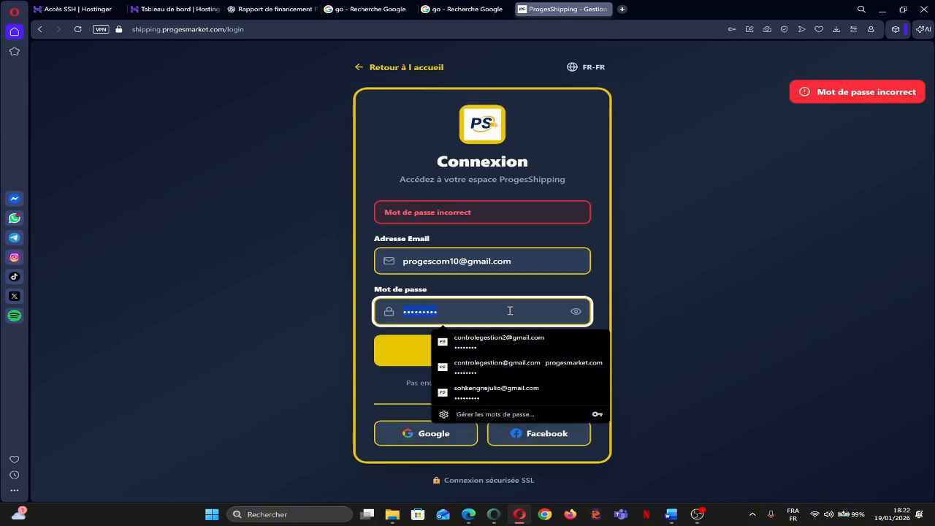
text(•••••••••)
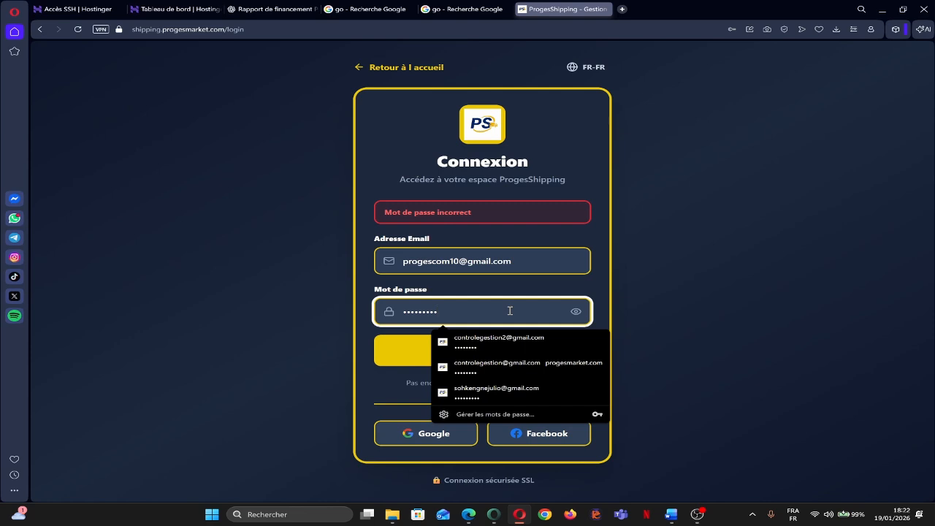
click(411, 359)
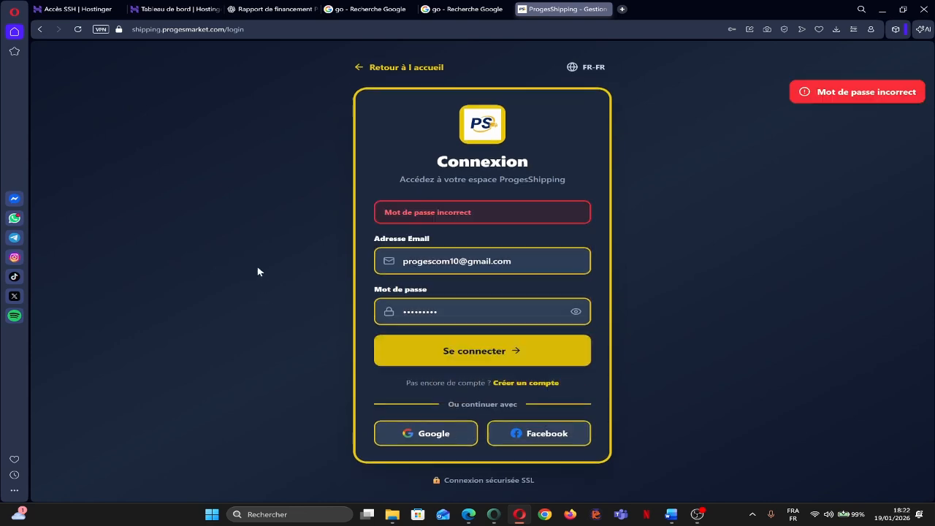
Try one more pasted password, then clear the rejected password field.
click(454, 311)
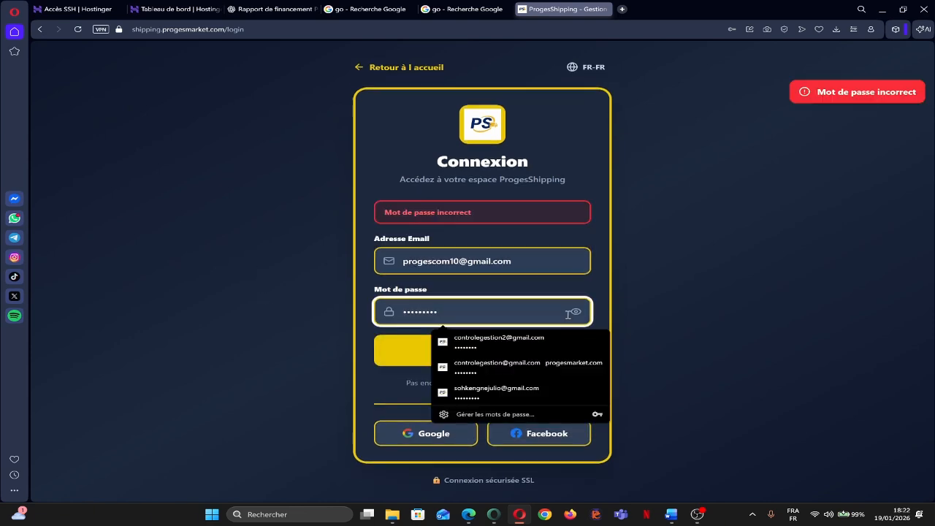
drag(568, 314, 365, 322)
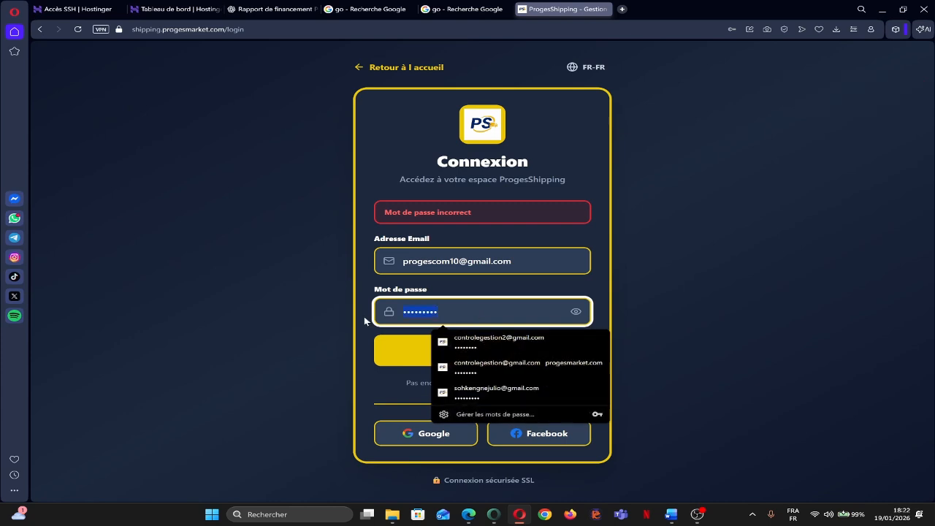
key(ctrl+v)
key(Return)
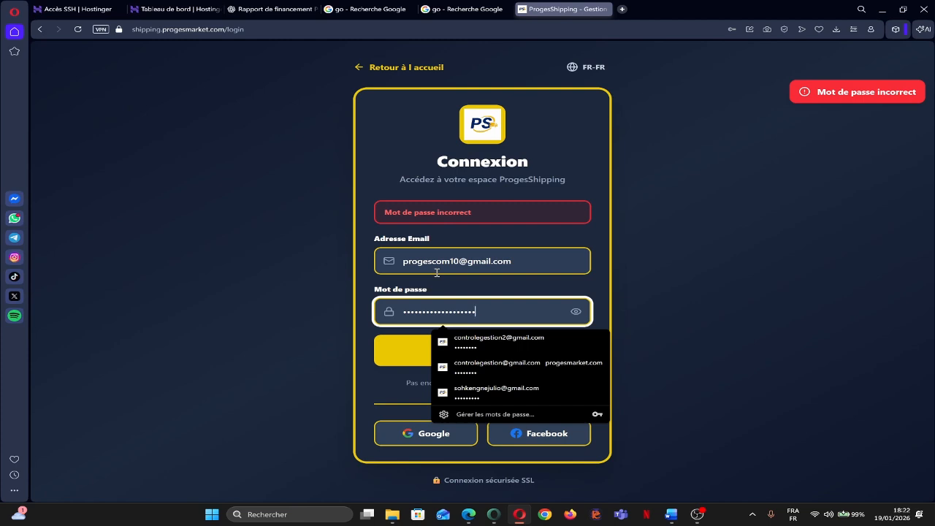
key(BackSpace)
key(BackSpace)
key(BackSpace)
key(BackSpace)
key(BackSpace)
key(BackSpace)
key(BackSpace)
key(BackSpace)
key(BackSpace)
key(BackSpace)
key(BackSpace)
key(BackSpace)
key(BackSpace)
key(BackSpace)
key(BackSpace)
key(BackSpace)
key(BackSpace)
key(BackSpace)
key(BackSpace)
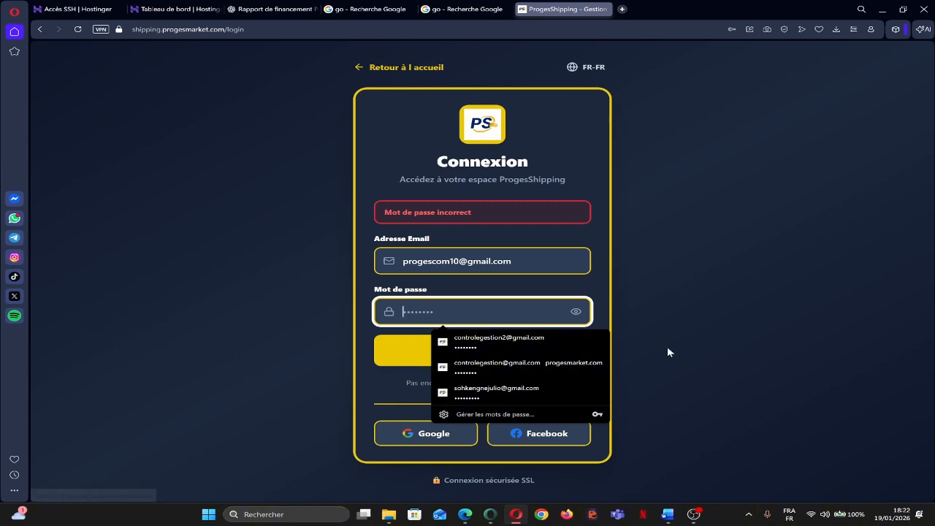
click(583, 132)
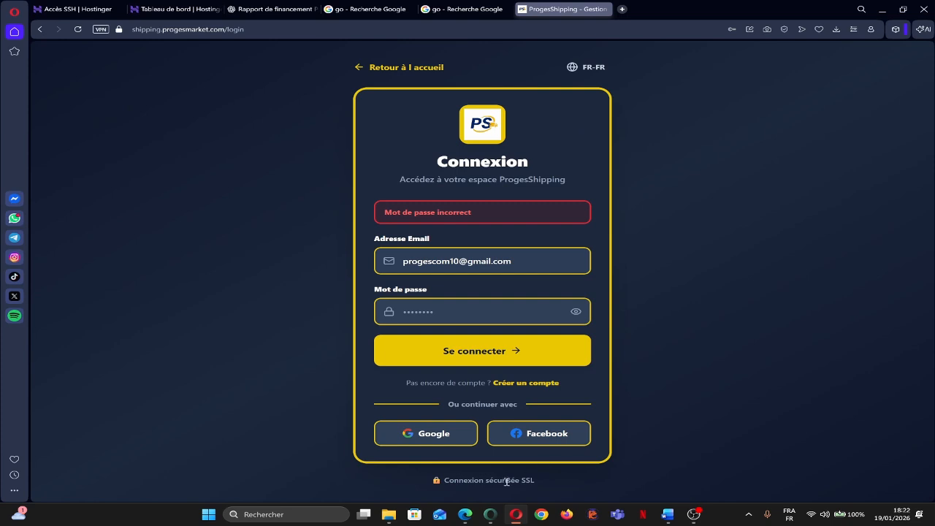
click(533, 383)
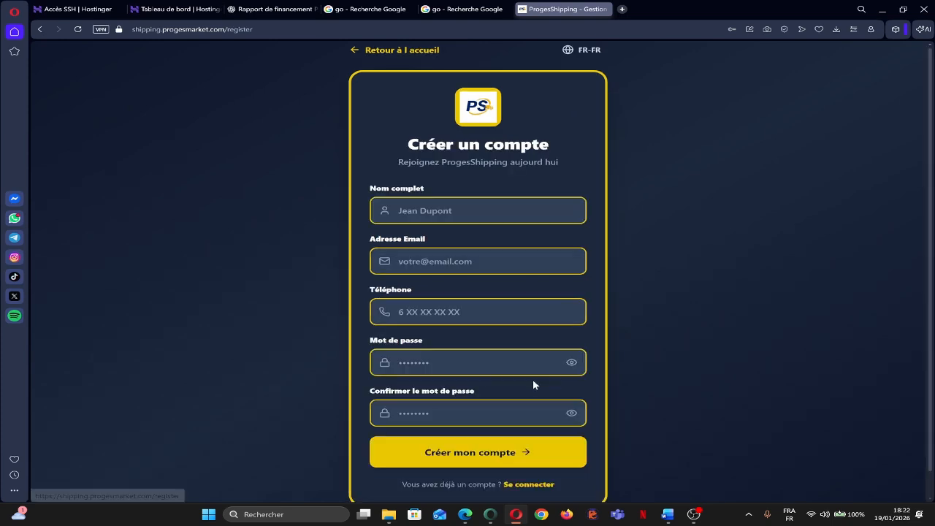
click(444, 209)
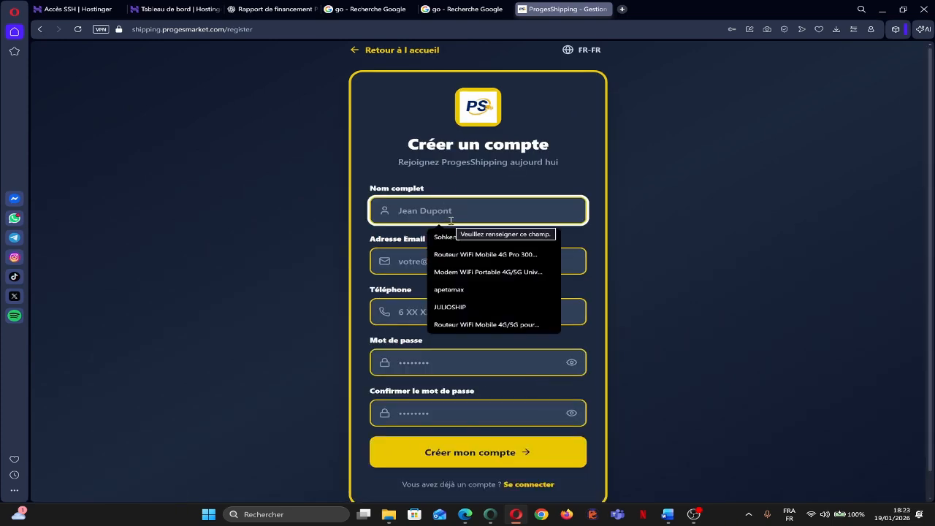
text(collaborateurs)
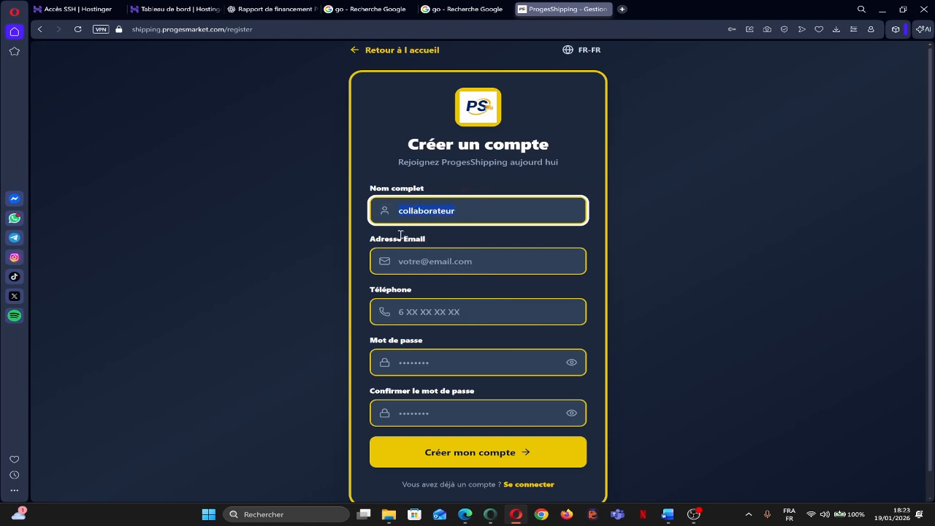
click(432, 261)
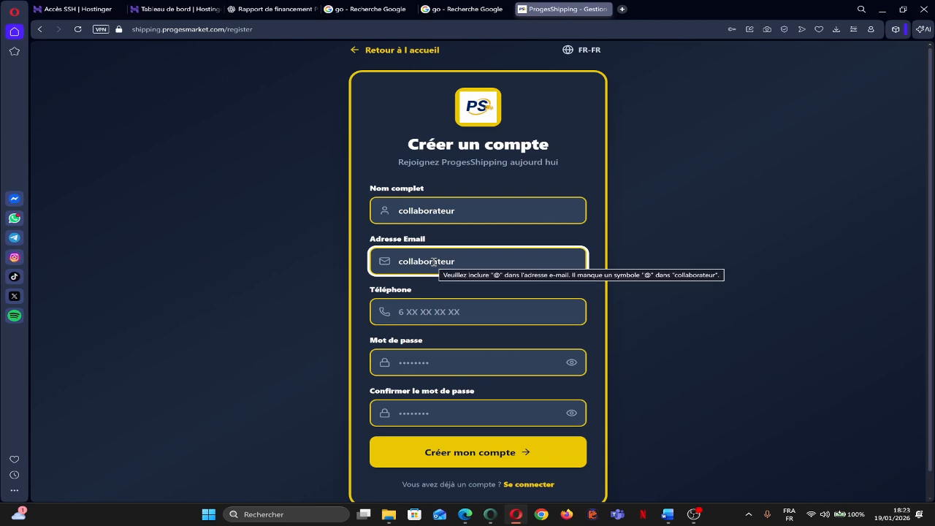
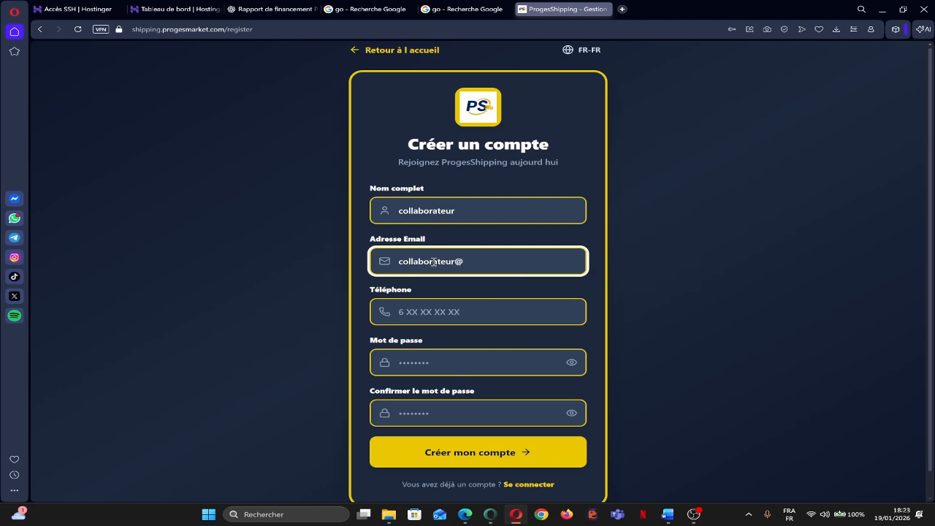
click(457, 313)
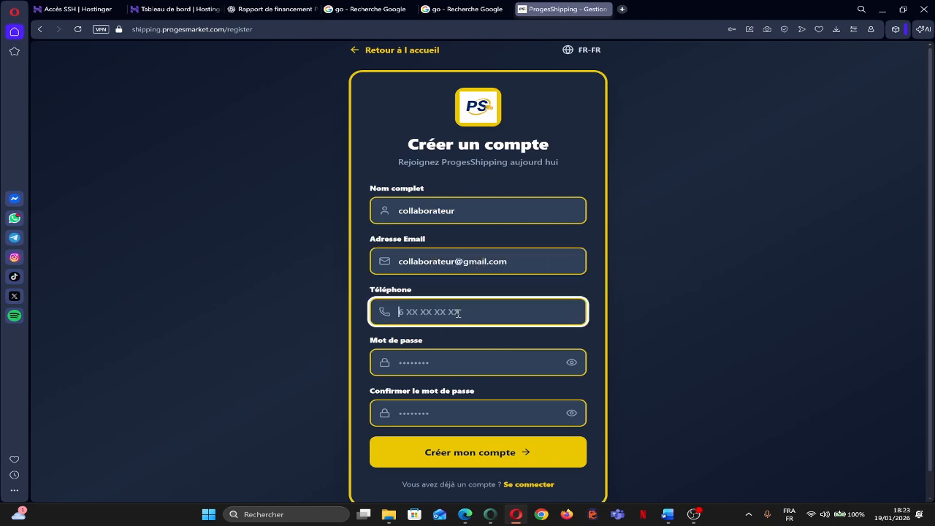
text(333333333)
Set and confirm the password, submit Créer mon compte and dismiss the save-password prompt.
click(489, 363)
text(aaaaaaaaa)
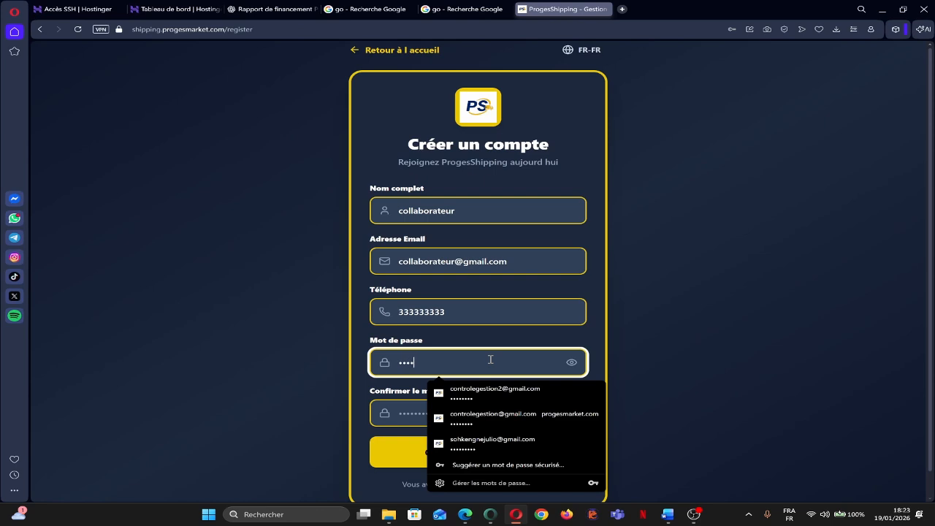
click(407, 412)
text(aaaa)
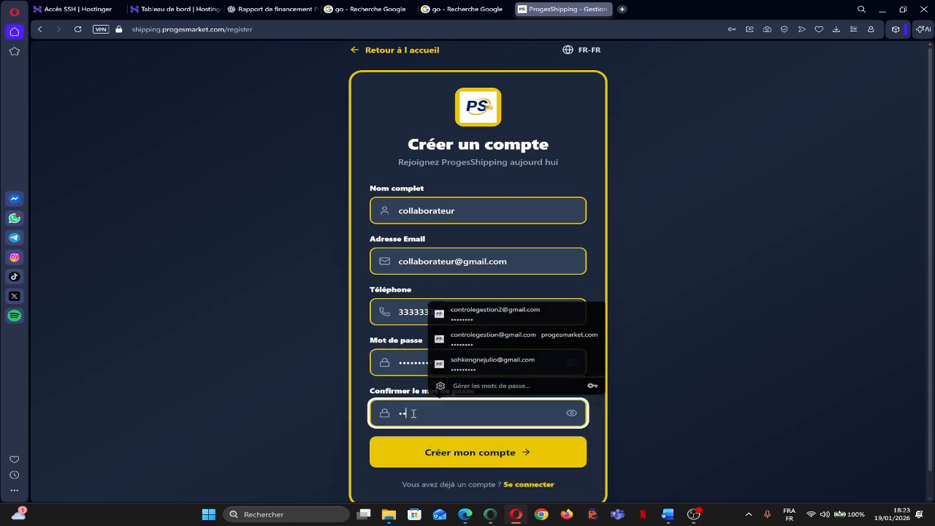
text(aaaaa)
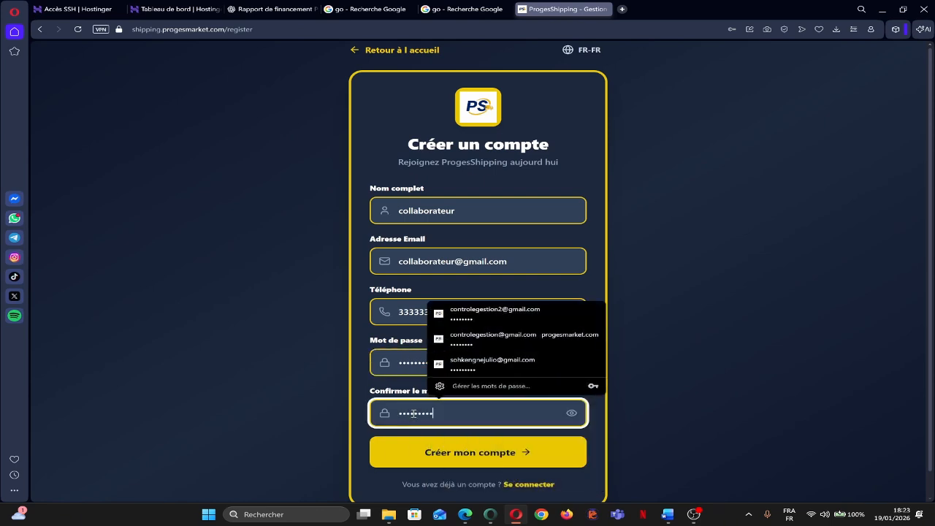
key(Return)
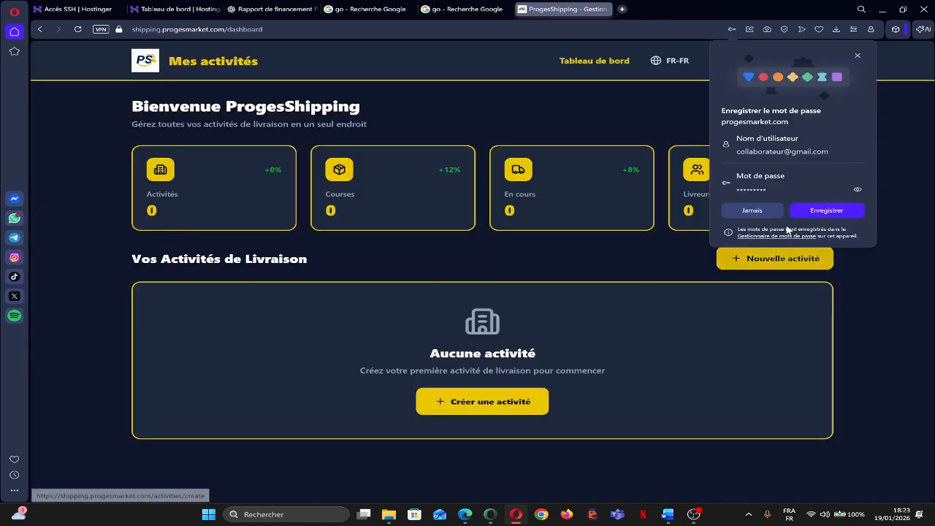
click(812, 211)
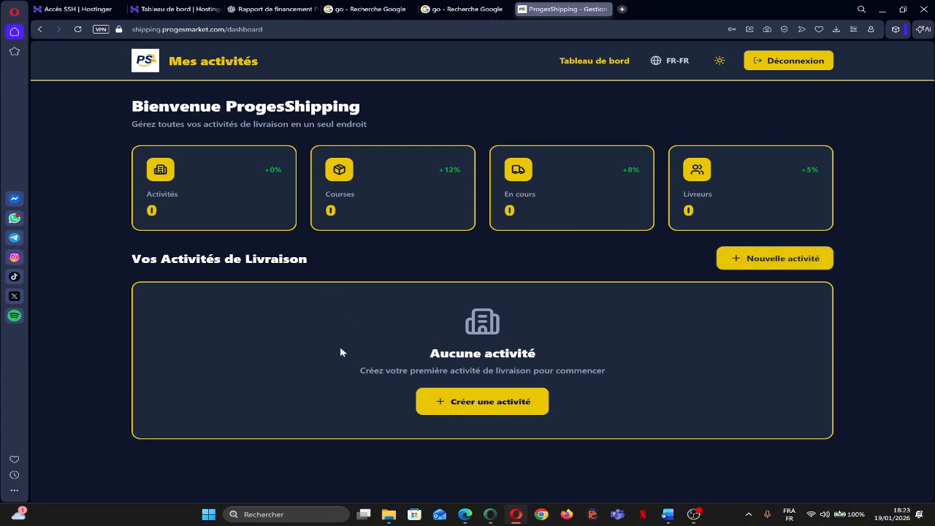
key(alt+Tab)
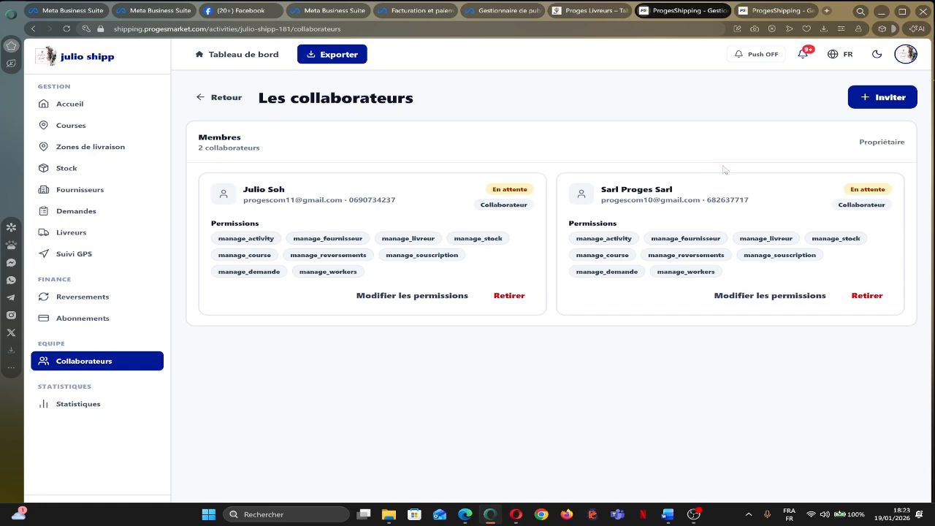
Start a new invitation addressed to the collaborator's e-mail from the suggestions.
click(871, 106)
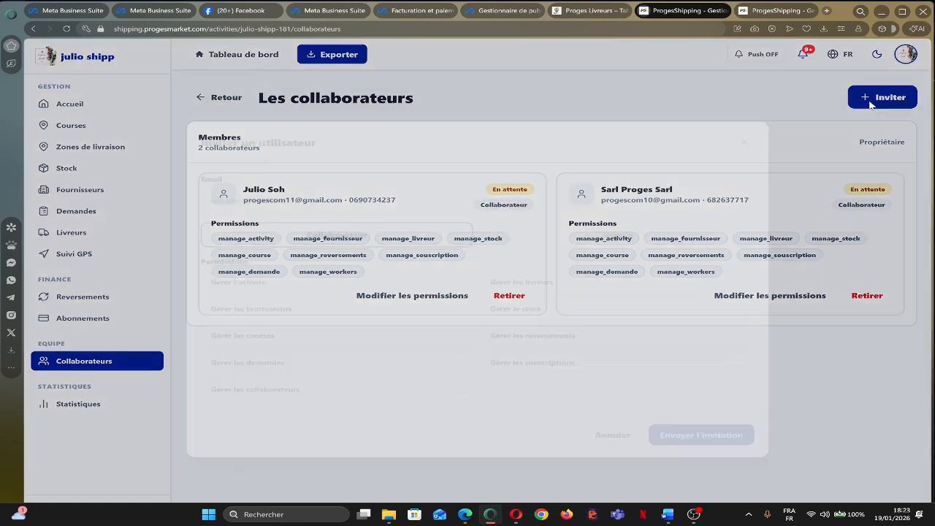
click(292, 193)
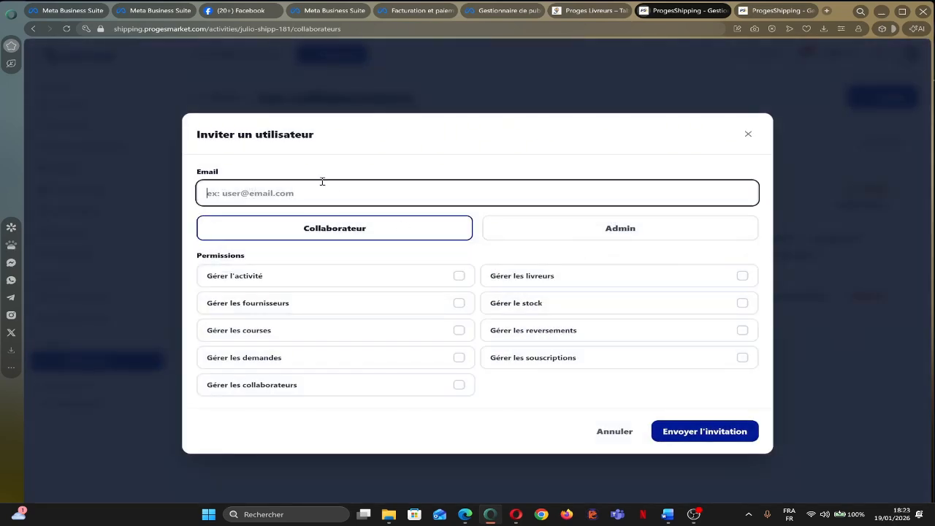
text(colla)
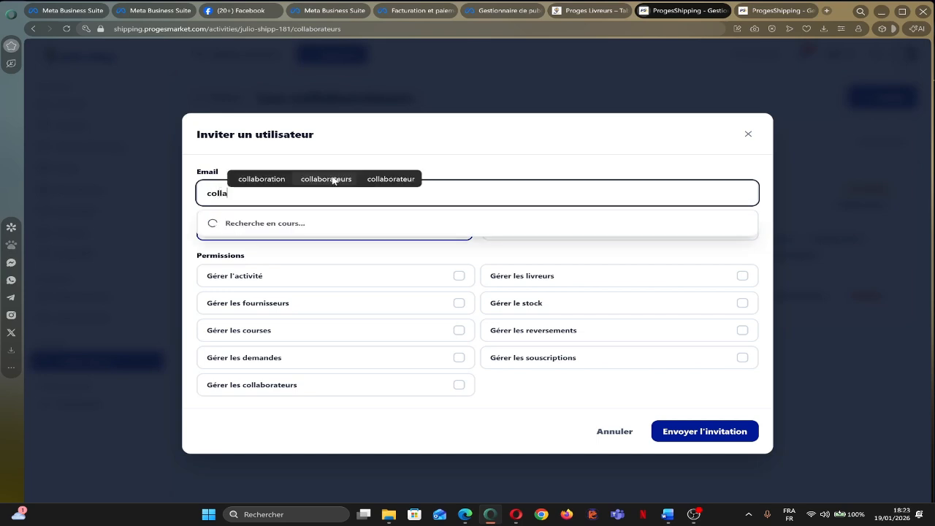
text(bo)
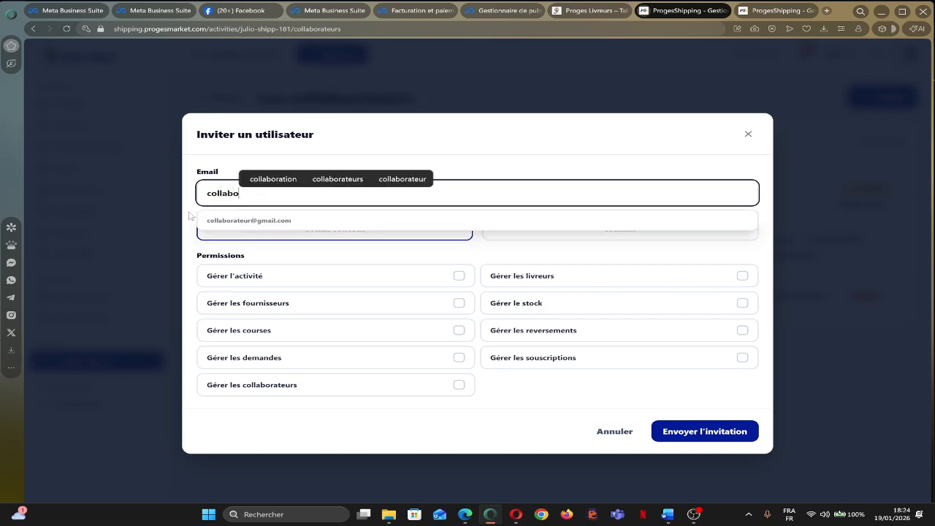
click(241, 221)
Grant all nine management permissions and send the invitation.
click(449, 276)
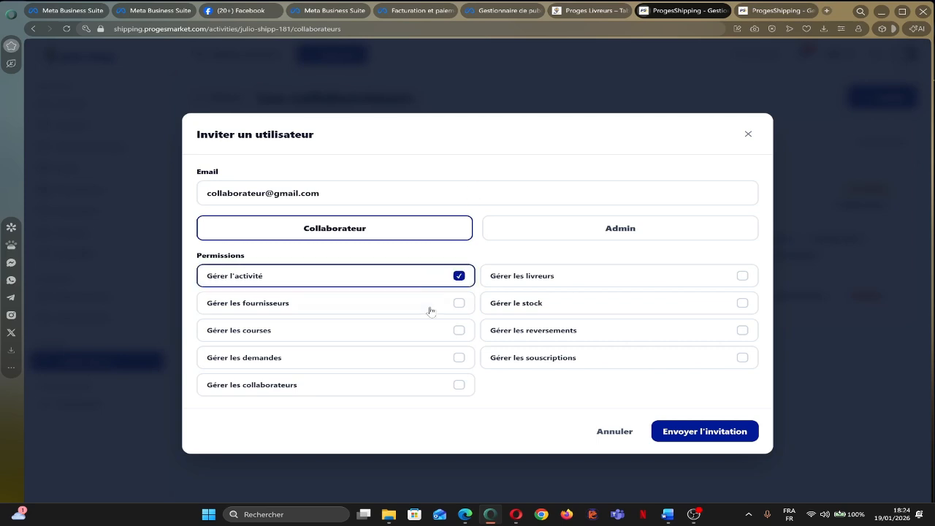
click(431, 311)
click(522, 285)
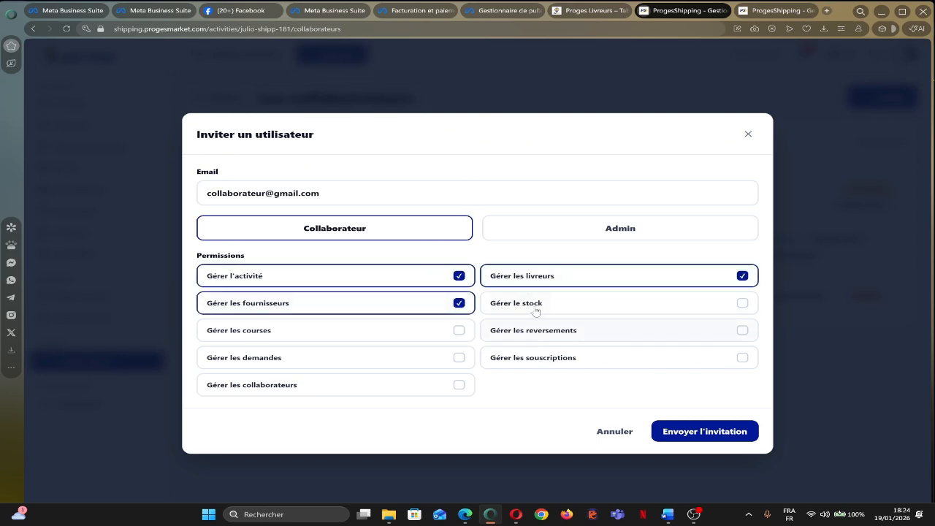
click(535, 306)
click(528, 330)
click(520, 357)
click(418, 332)
click(421, 366)
click(422, 387)
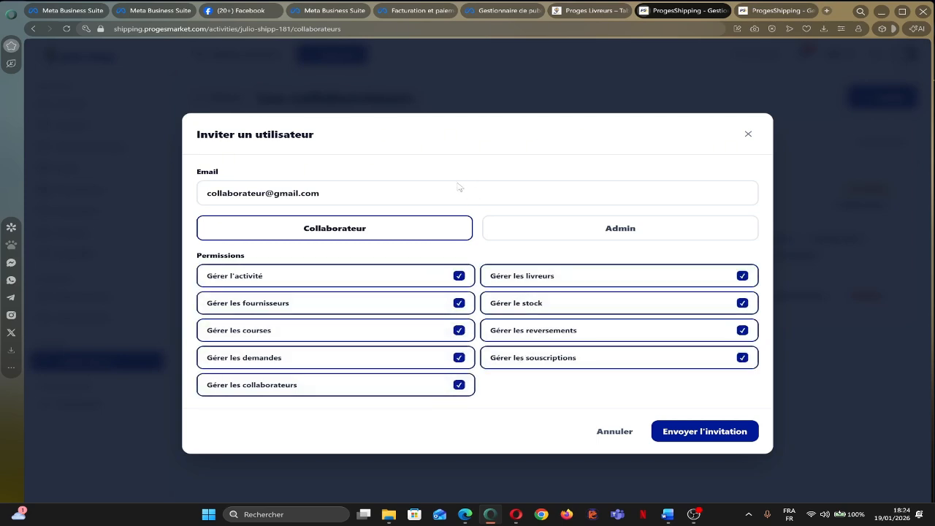
click(688, 434)
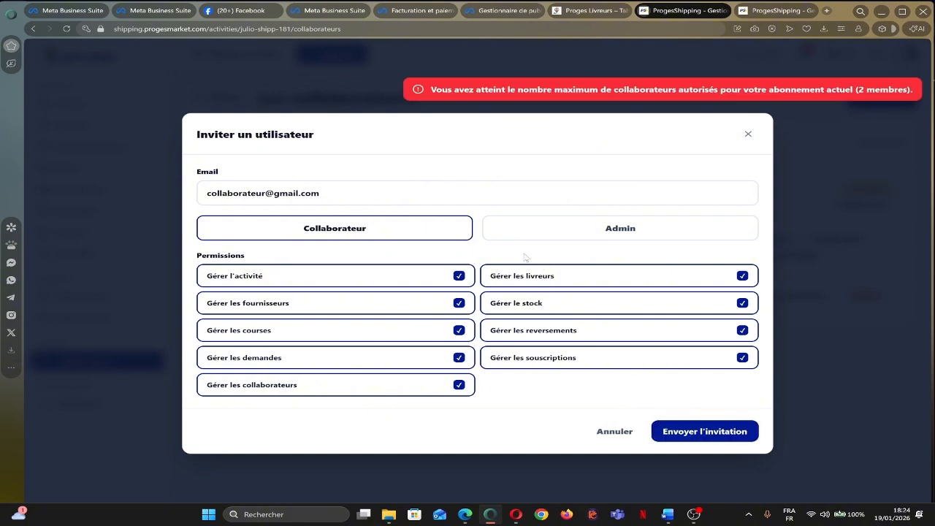
Dismiss the member-limit error, remove the second pending collaborator, and reopen the invite form.
click(747, 136)
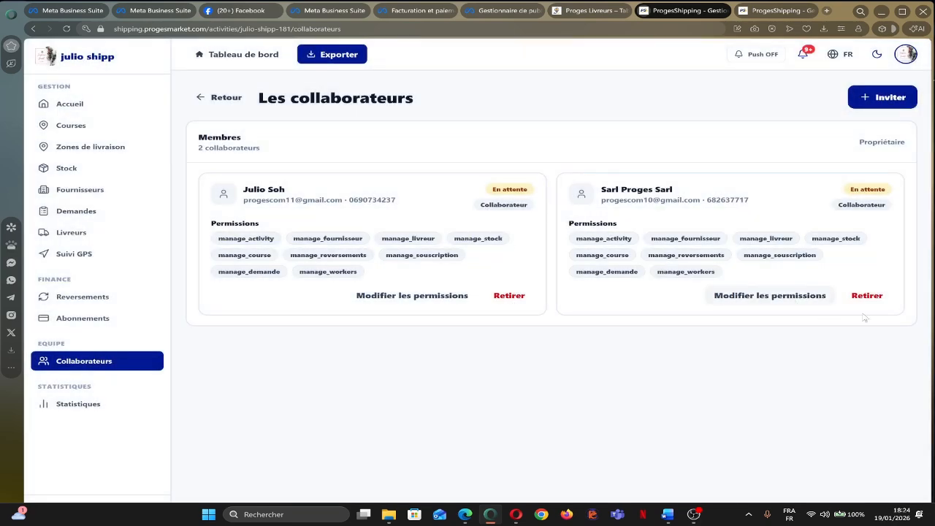
click(871, 296)
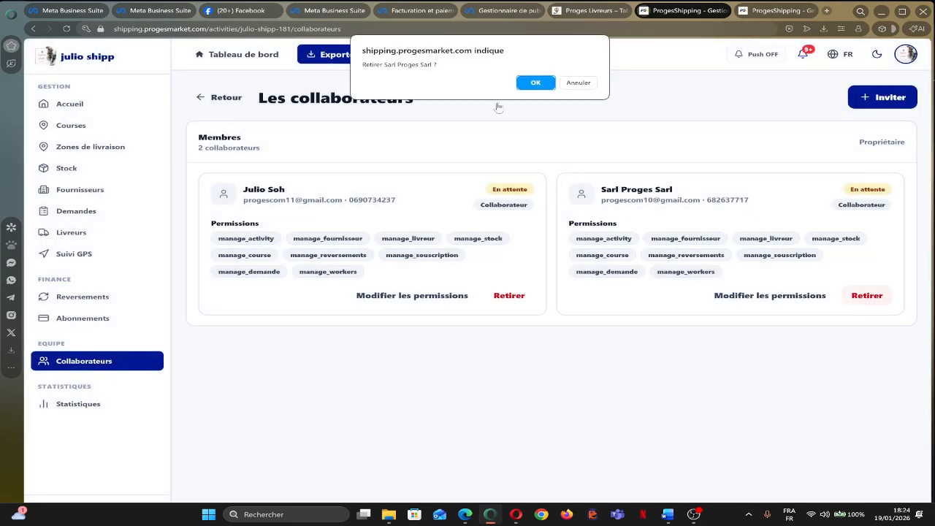
click(535, 84)
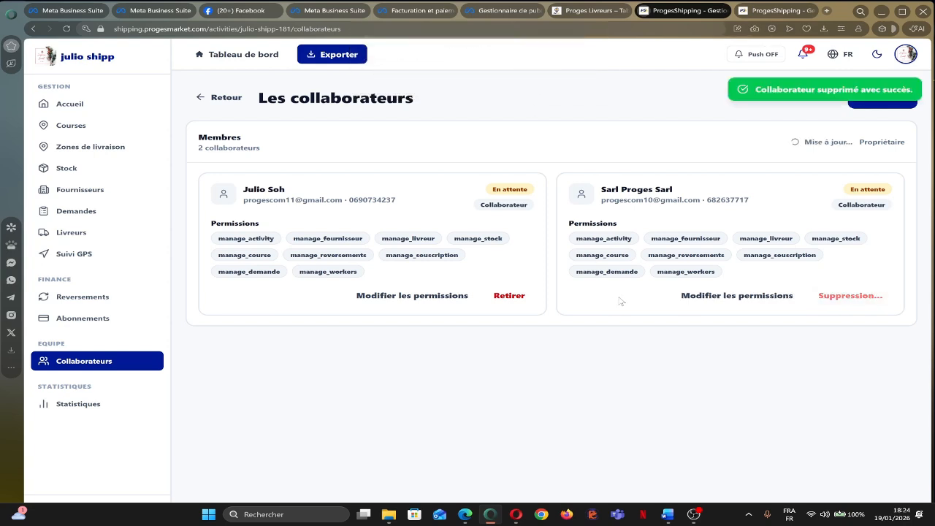
click(882, 104)
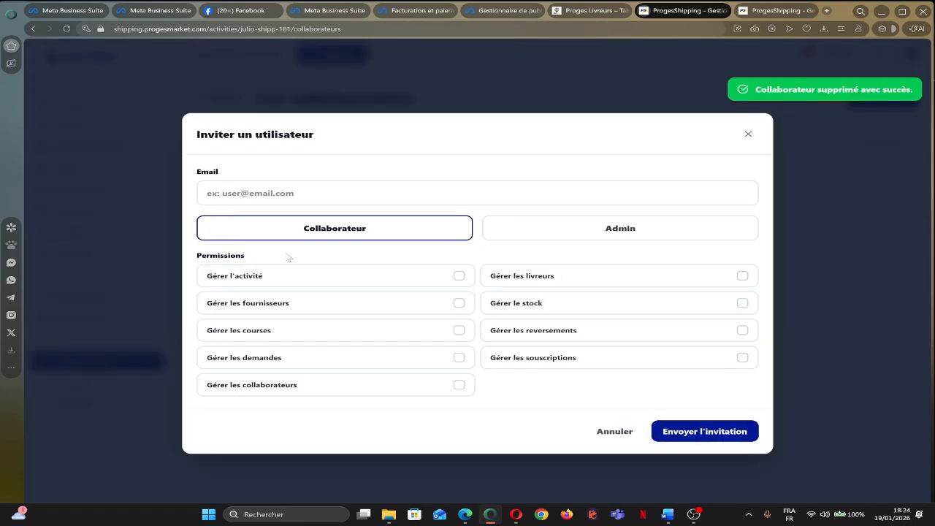
Fill in the invitee's e-mail by picking the collaborator from the suggestions.
click(263, 192)
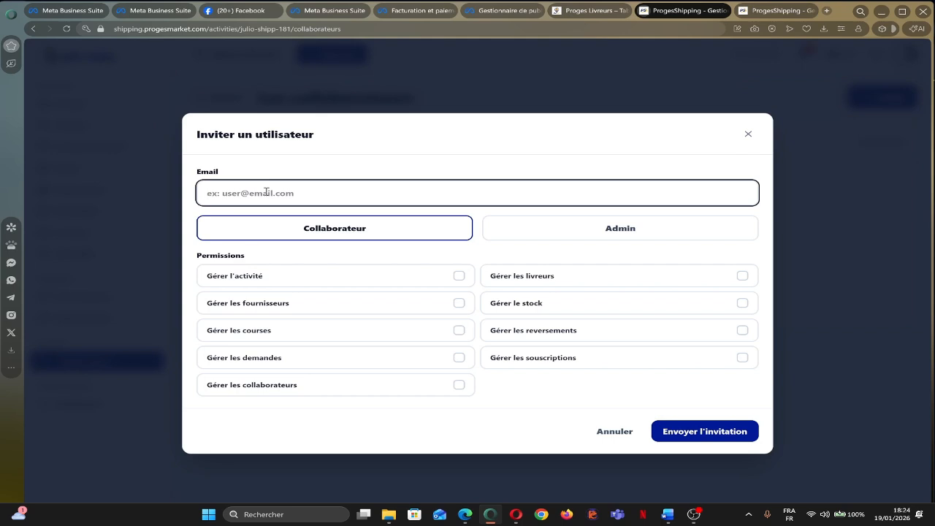
text(co)
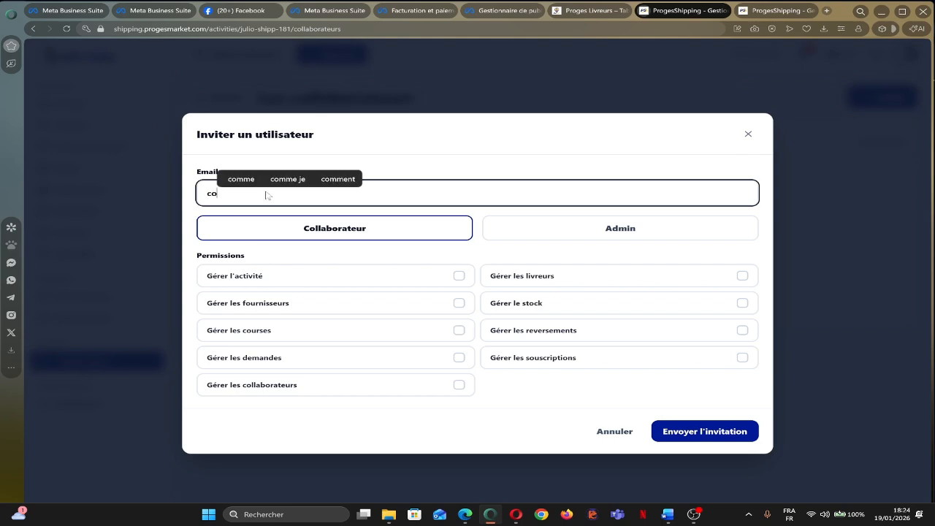
text(llabo)
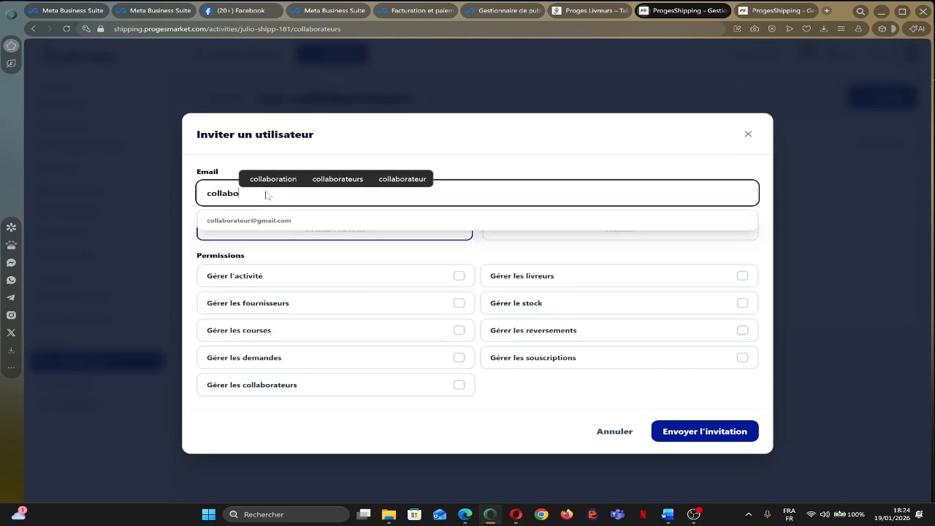
click(274, 221)
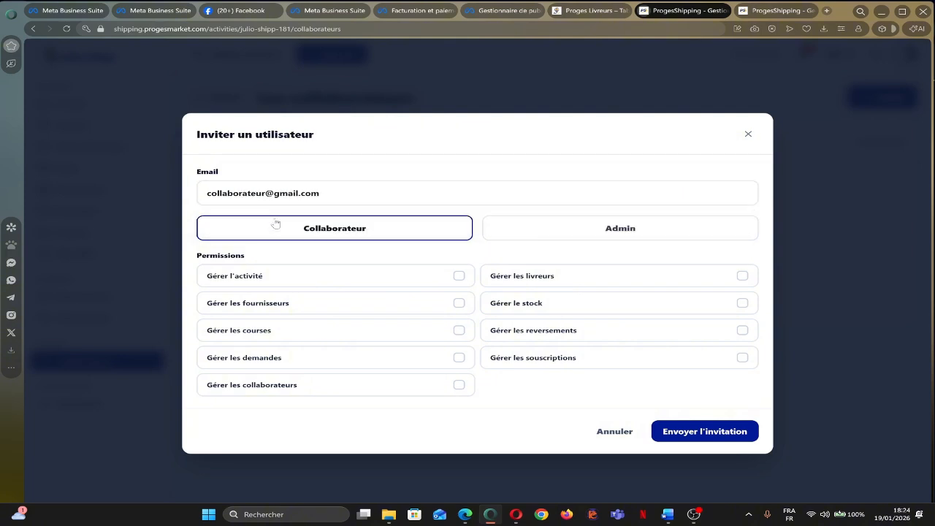
Grant every permission, including requests, subscriptions and collaborators, and send the invitation.
click(336, 278)
click(336, 303)
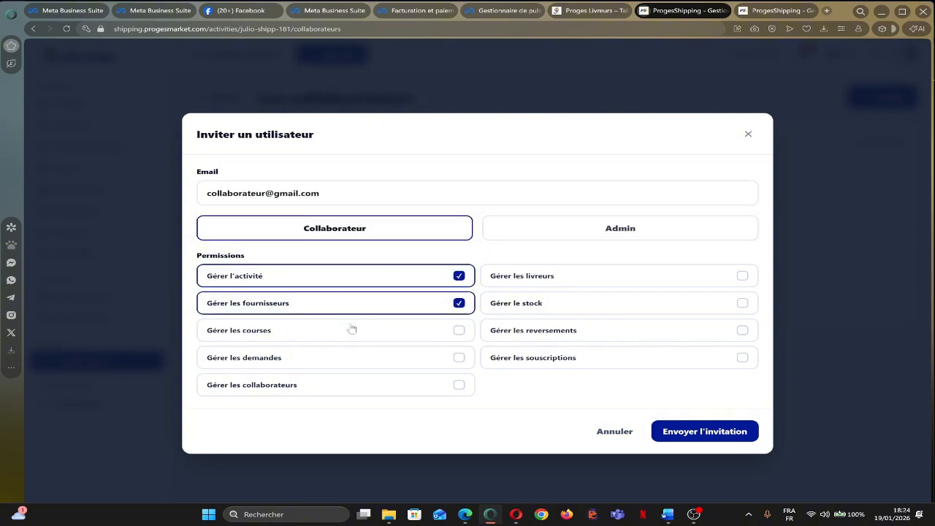
click(412, 334)
click(523, 333)
click(526, 304)
click(533, 276)
click(454, 355)
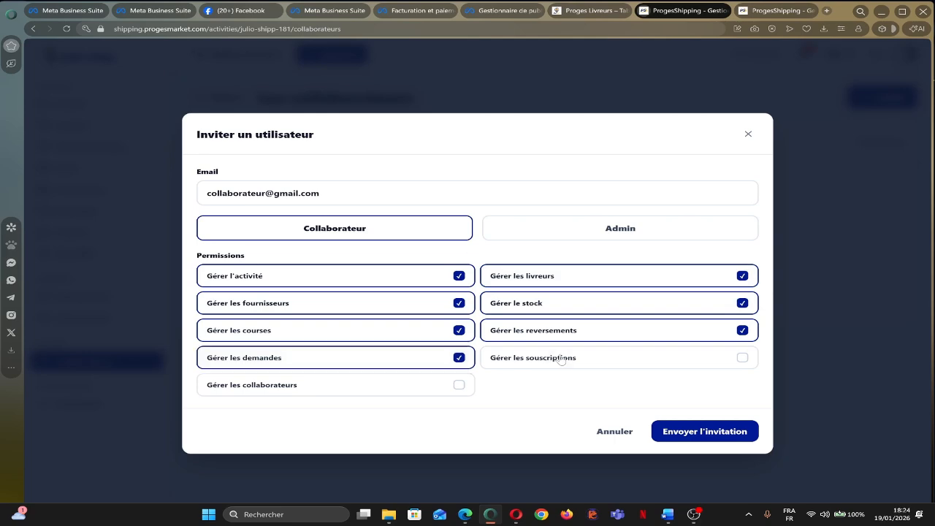
click(559, 359)
click(407, 391)
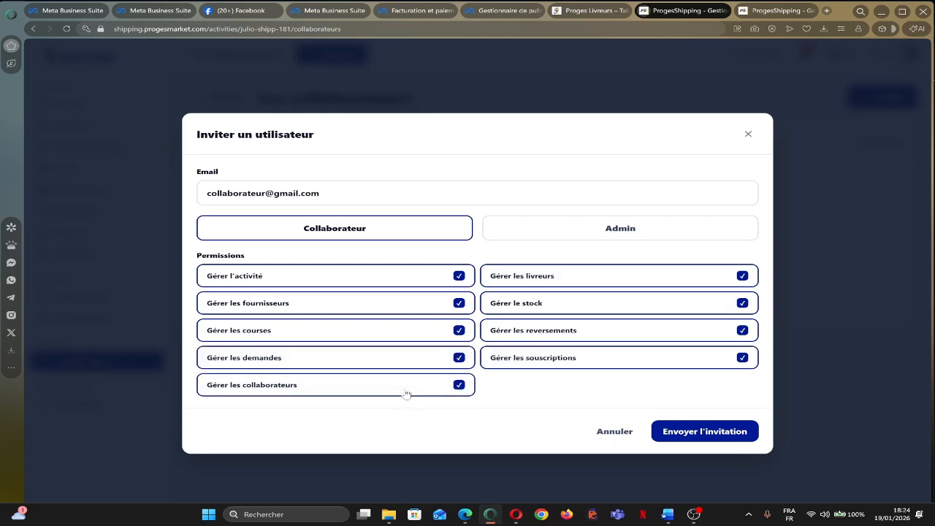
click(699, 437)
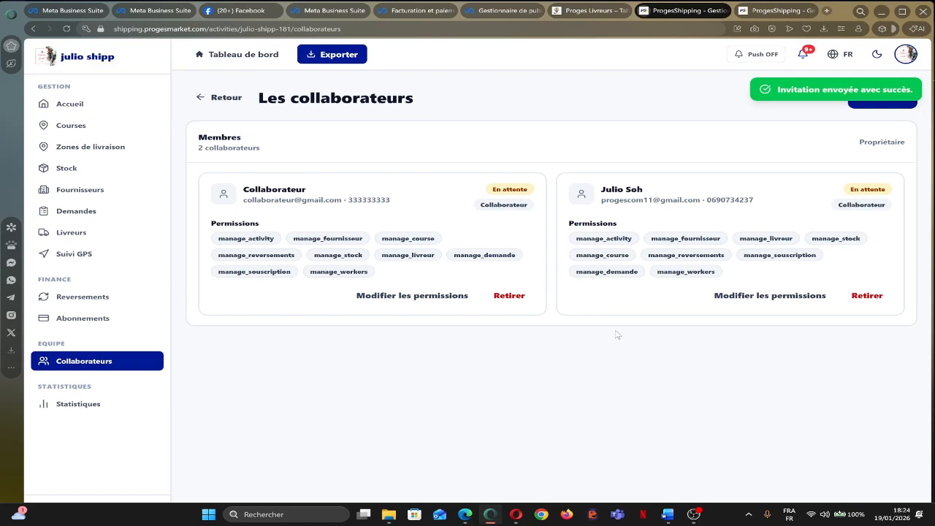
key(alt+Tab)
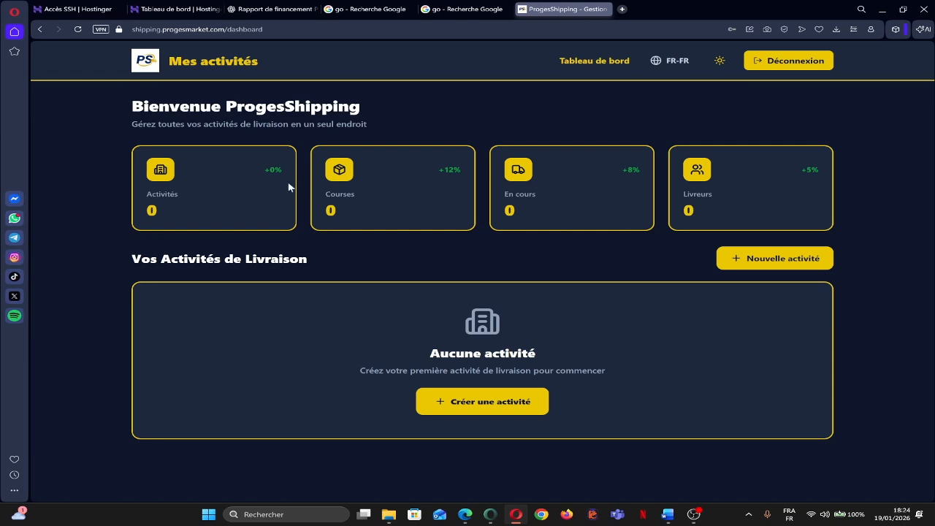
click(78, 31)
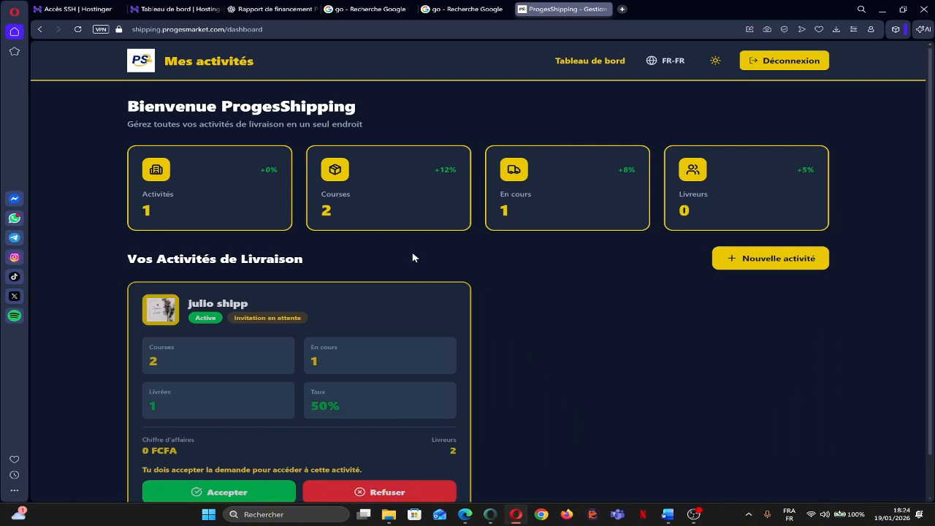
scroll(619, 321, down, 1)
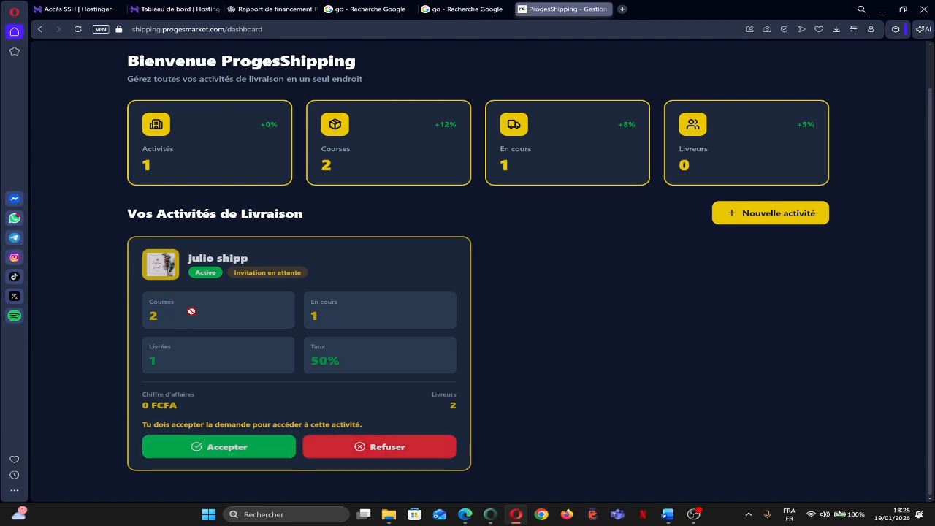
click(225, 447)
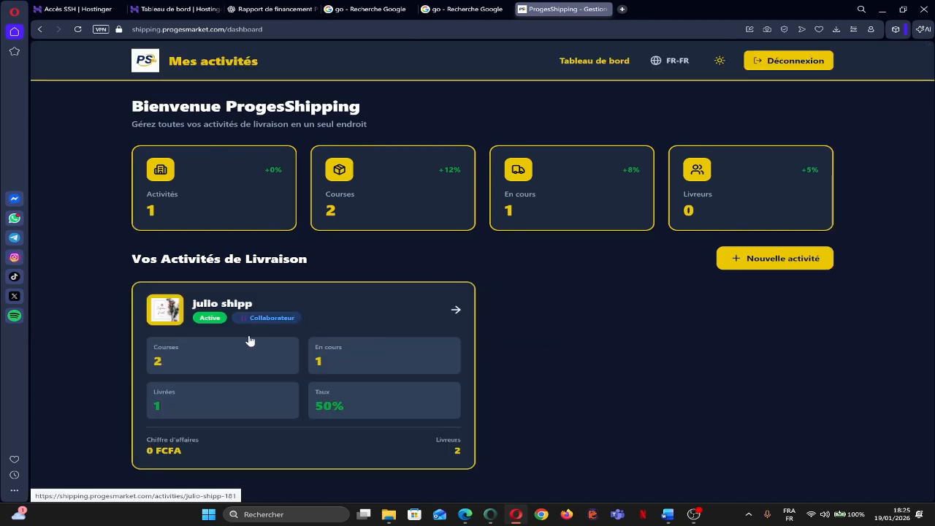
click(426, 314)
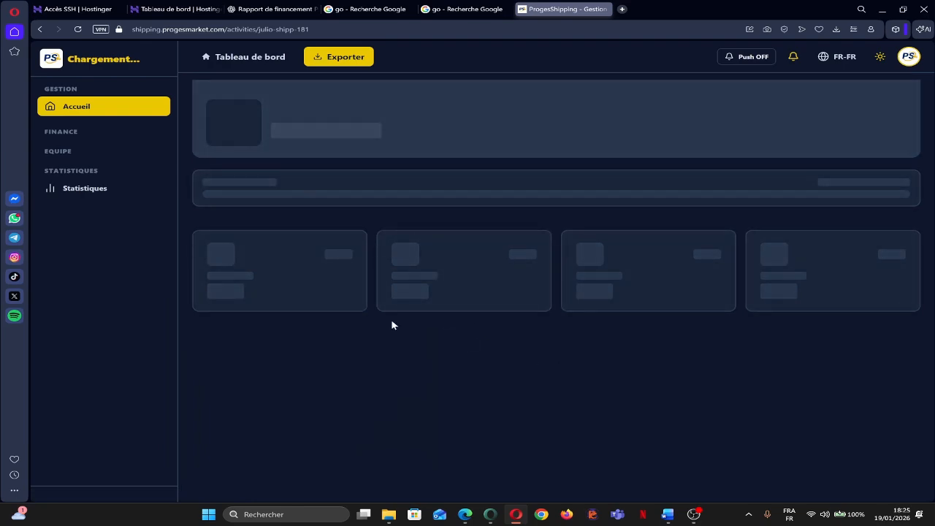
Scroll through the julio shipp dashboard showing the 8/8 setup checklist.
scroll(584, 276, down, 1)
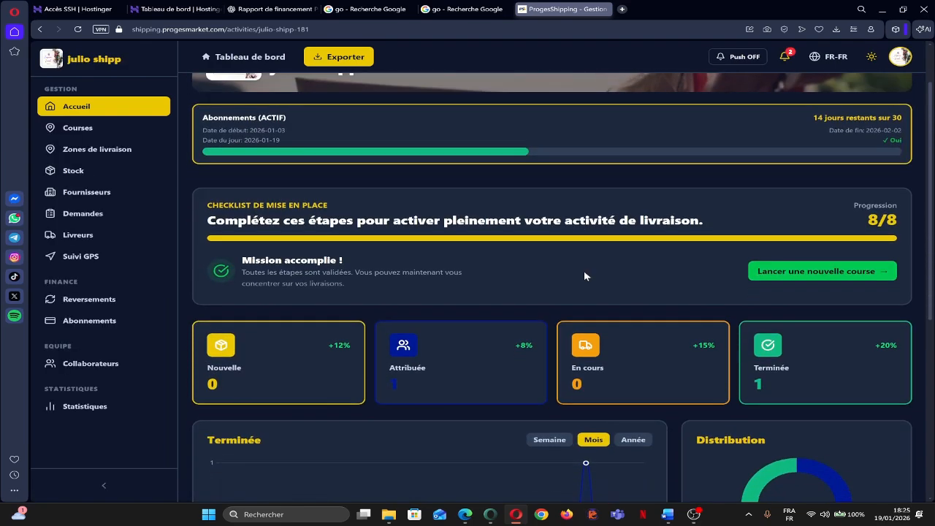
scroll(581, 271, up, 2)
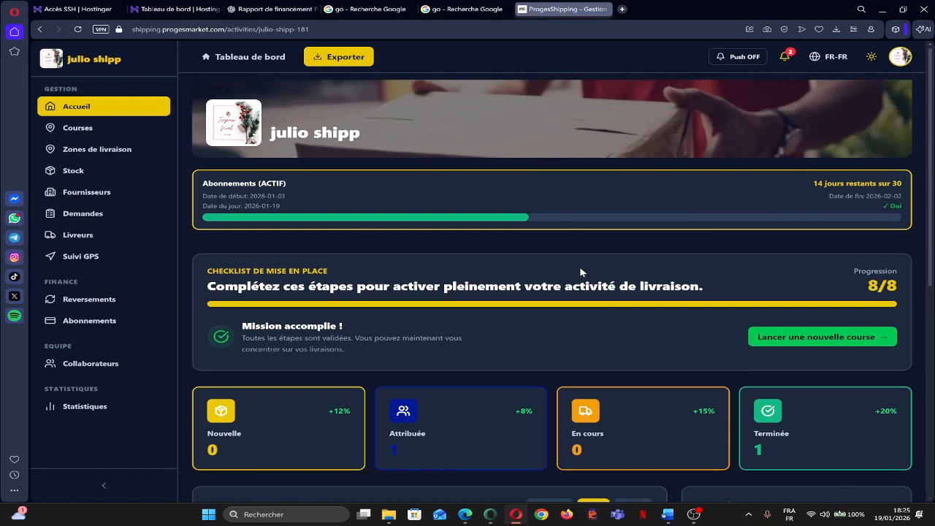
scroll(580, 271, down, 2)
scroll(581, 270, down, 3)
scroll(581, 270, up, 4)
Uncheck Gérer les courses in the new collaborator's permissions and save the change.
key(alt+Tab)
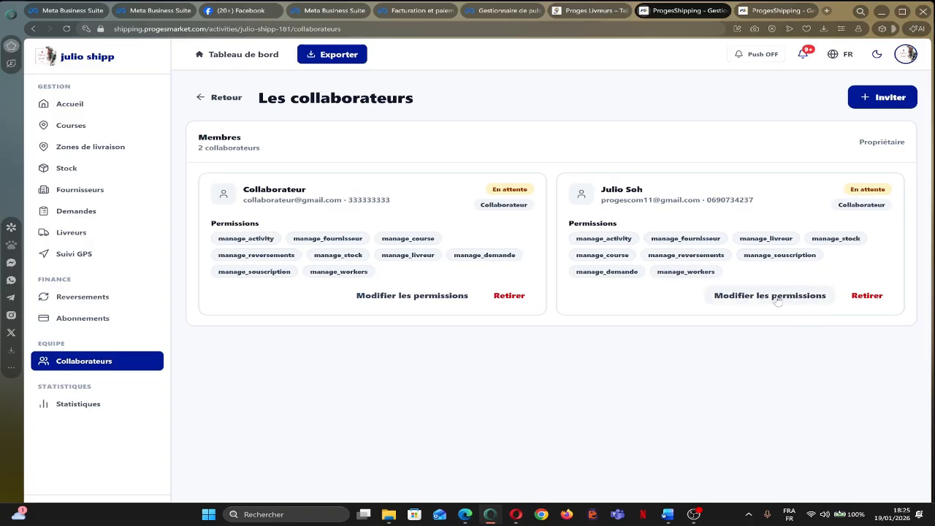
click(774, 295)
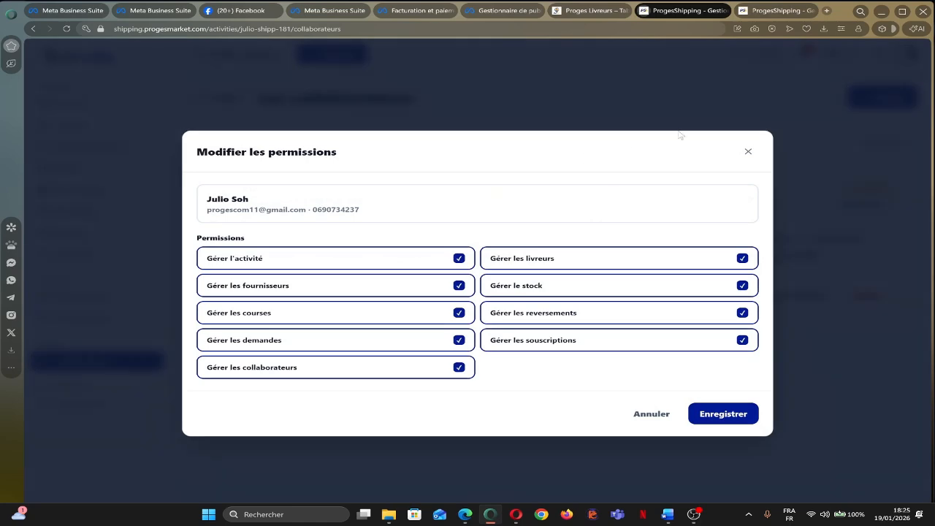
click(746, 152)
click(391, 300)
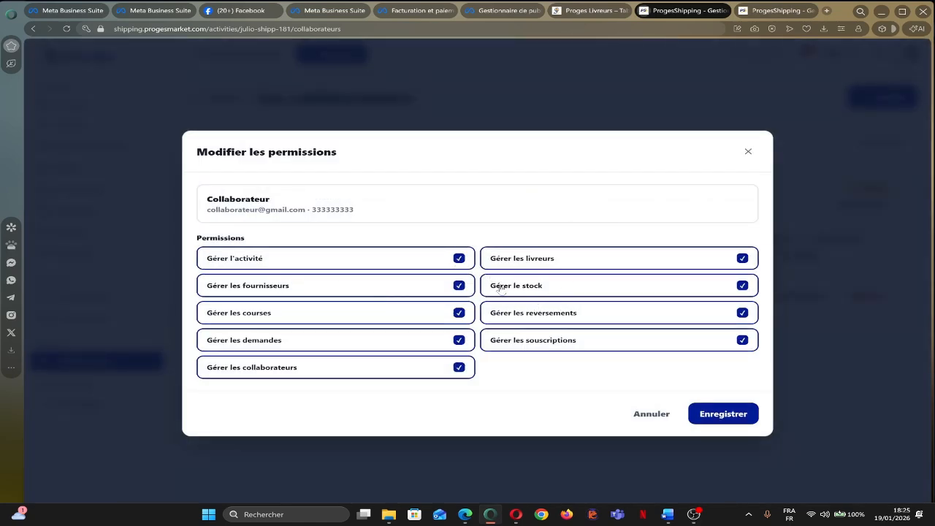
click(459, 313)
click(723, 413)
key(alt+Tab)
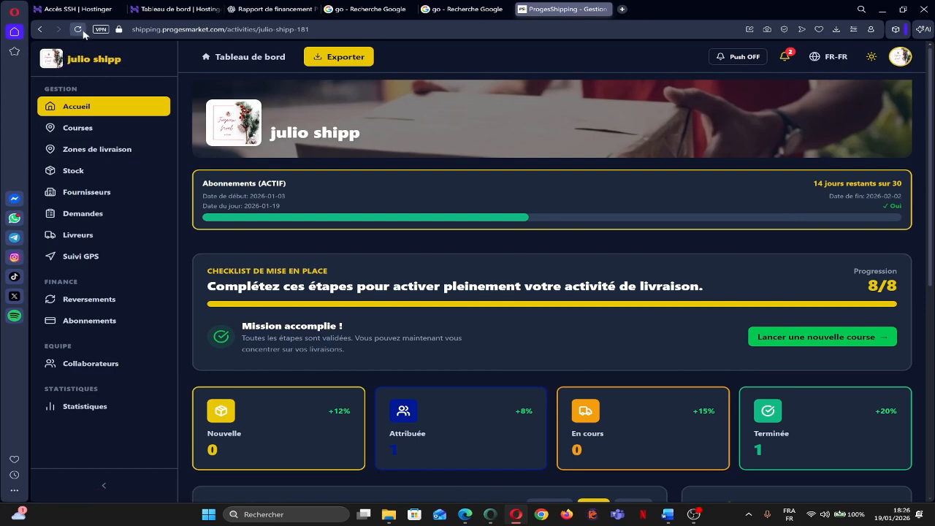
Reload the collaborator's dashboard and confirm Courses and delivery zones are gone.
click(79, 31)
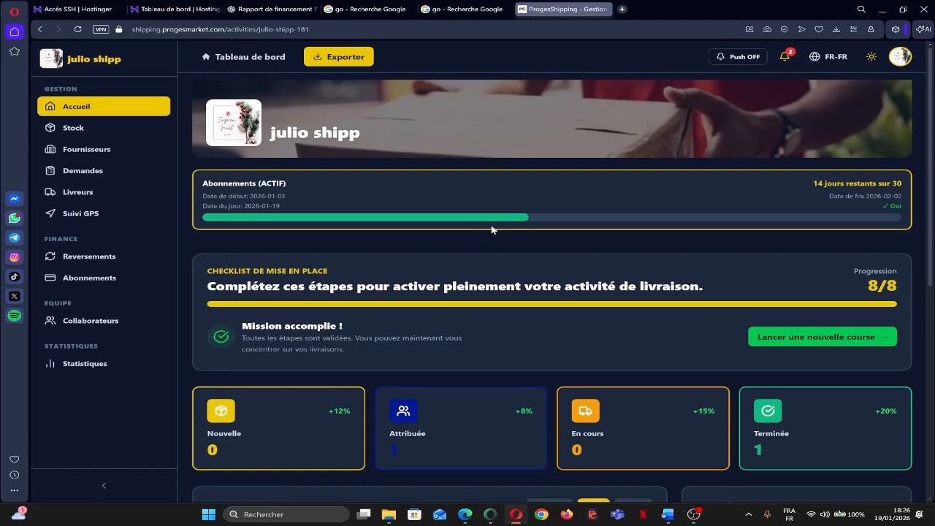
scroll(483, 232, down, 2)
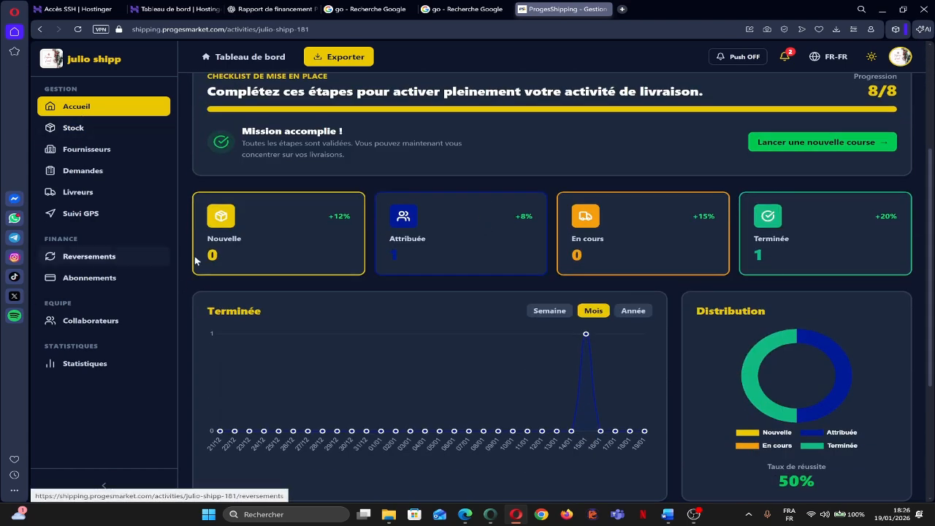
scroll(360, 240, up, 2)
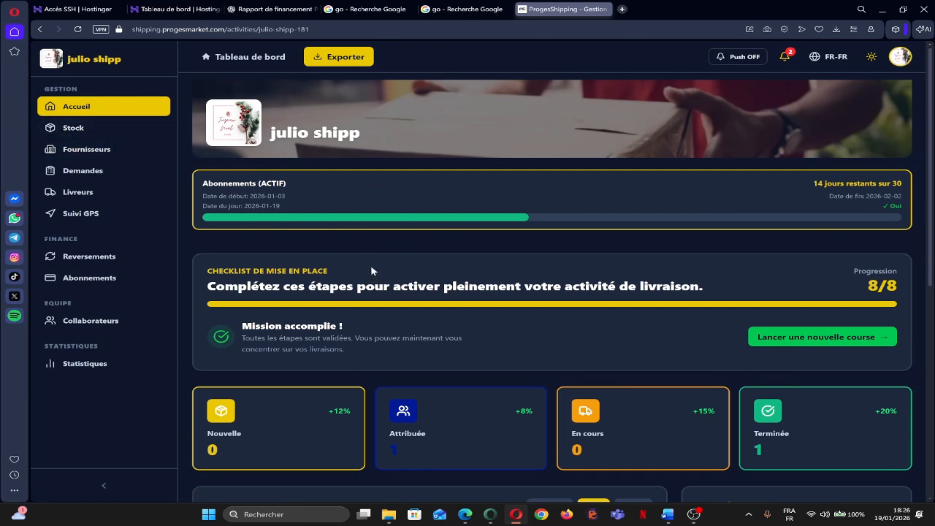
click(81, 279)
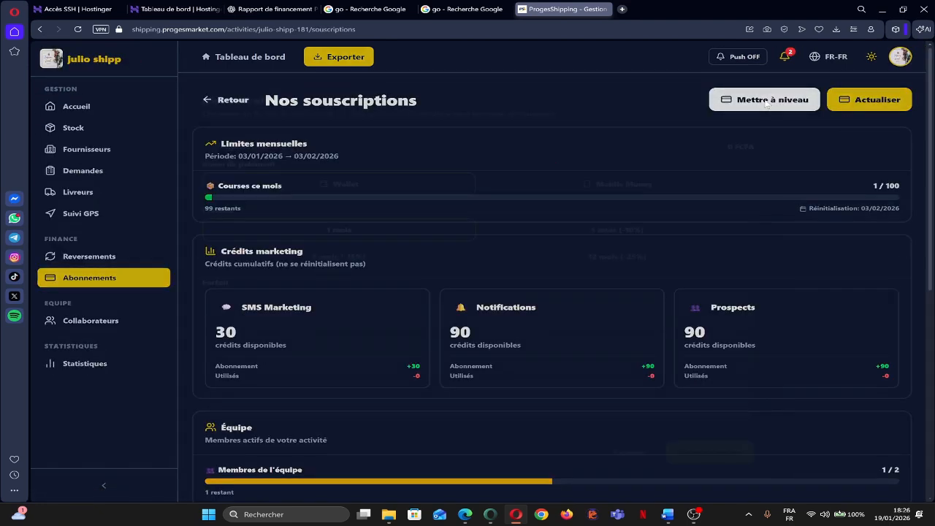
Review the Mettre à niveau upgrade plans, then close them without paying.
click(766, 100)
scroll(438, 305, down, 1)
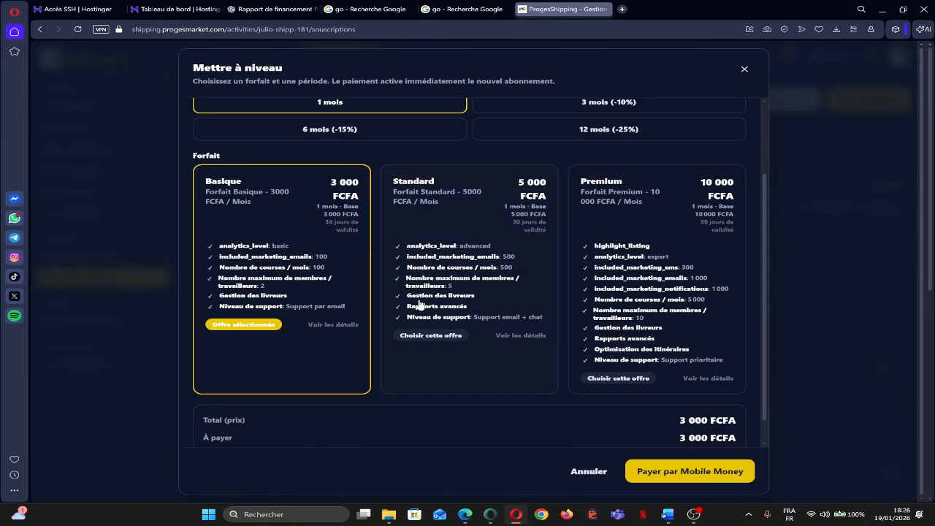
scroll(420, 305, down, 1)
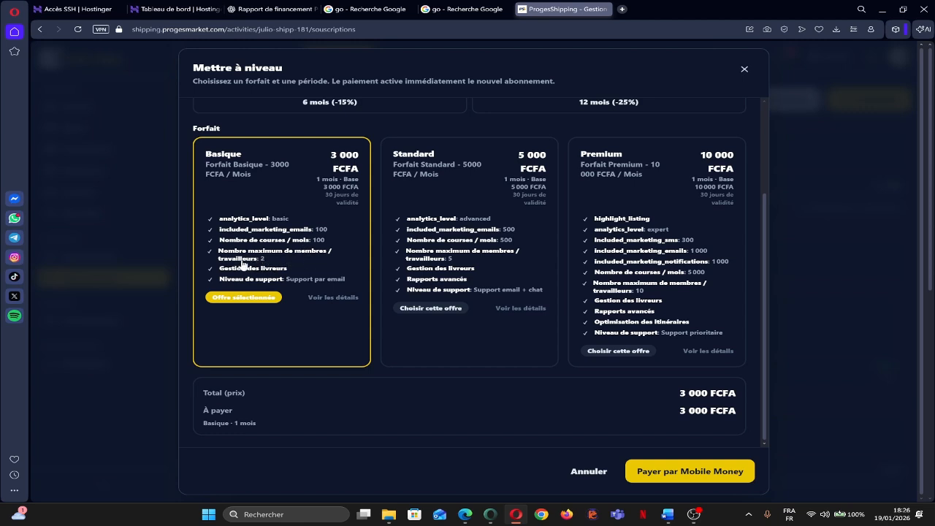
click(744, 71)
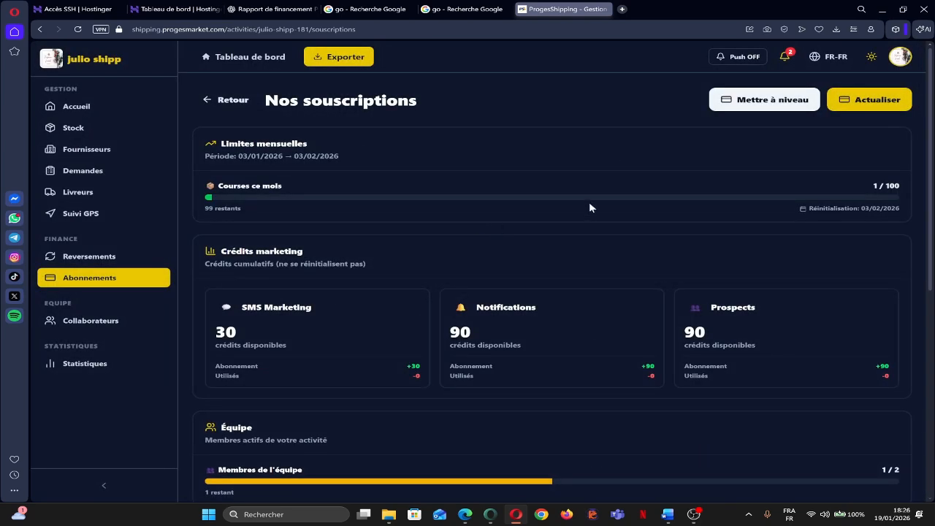
scroll(589, 212, down, 4)
scroll(599, 212, up, 4)
Leave the interface in French and switch the page to the light theme.
click(834, 58)
click(833, 61)
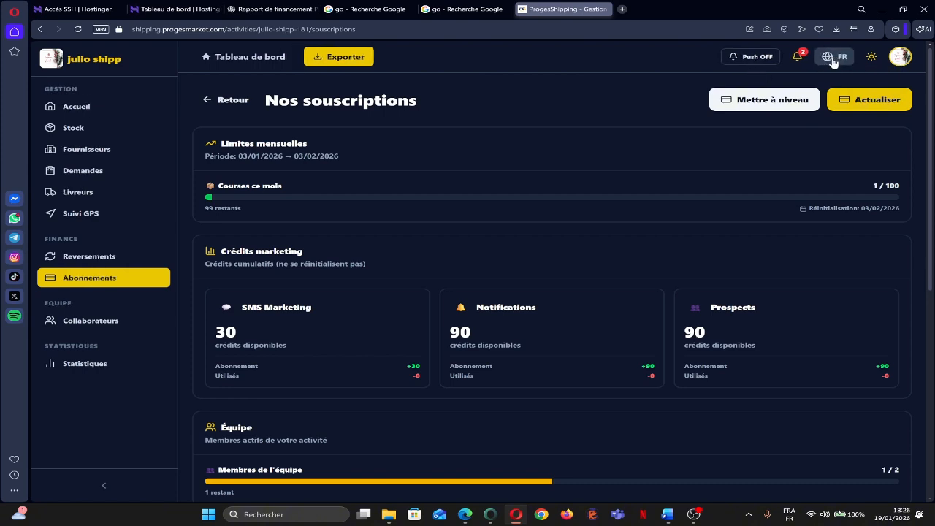
click(834, 61)
click(834, 61)
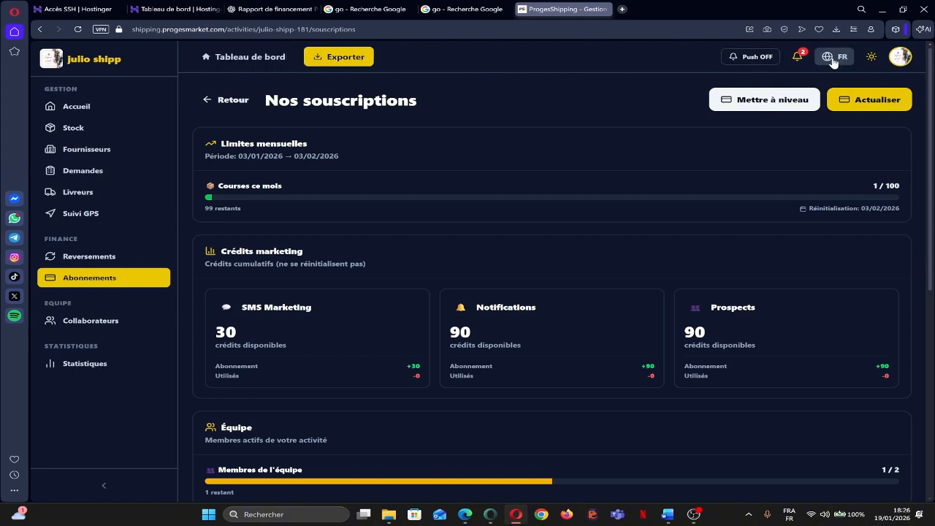
click(871, 57)
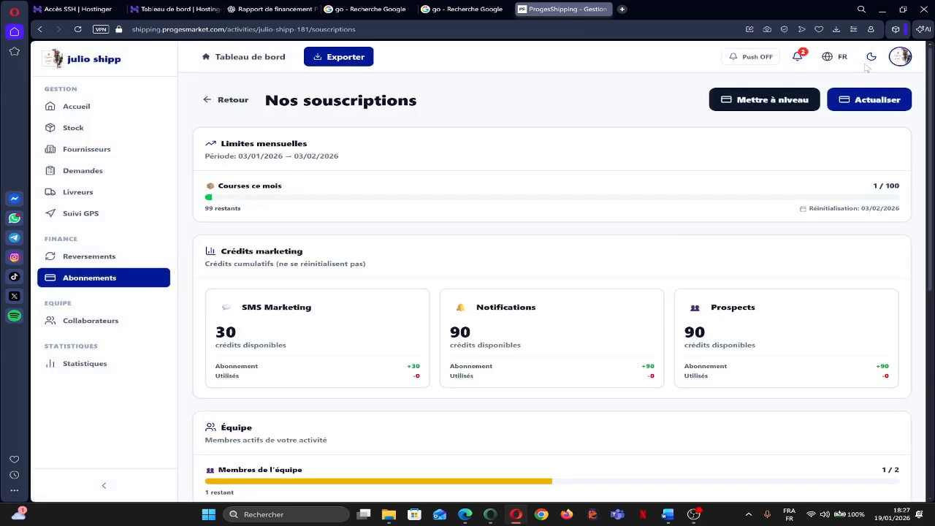
click(871, 59)
click(871, 58)
Turn on push notifications and allow the site to show them.
click(756, 59)
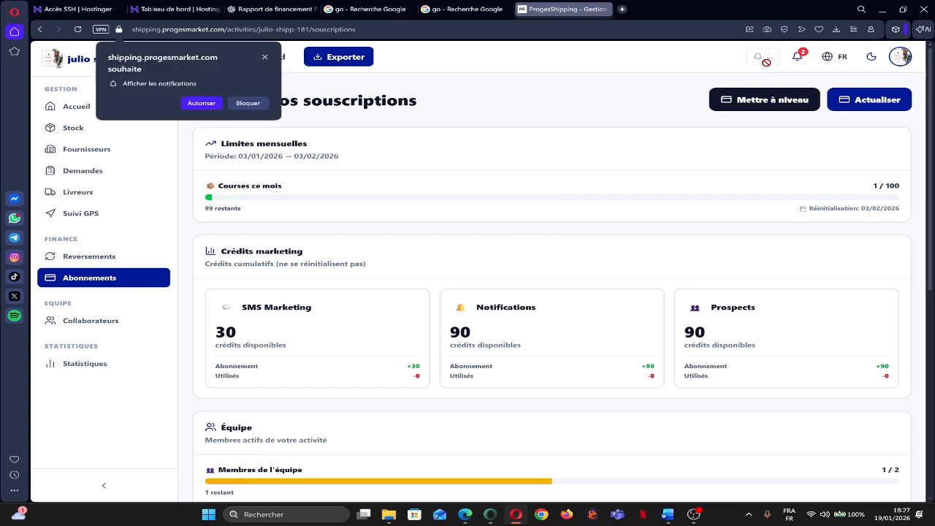
click(201, 104)
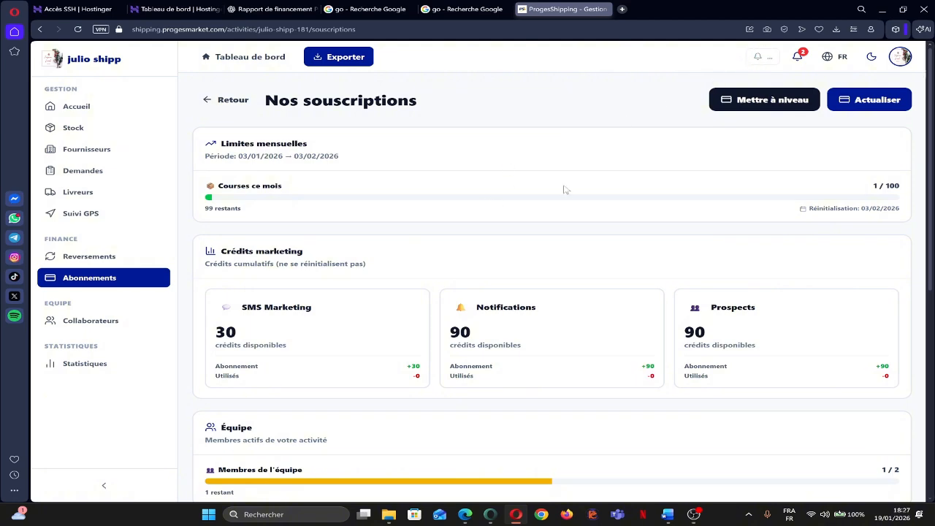
key(alt+Tab)
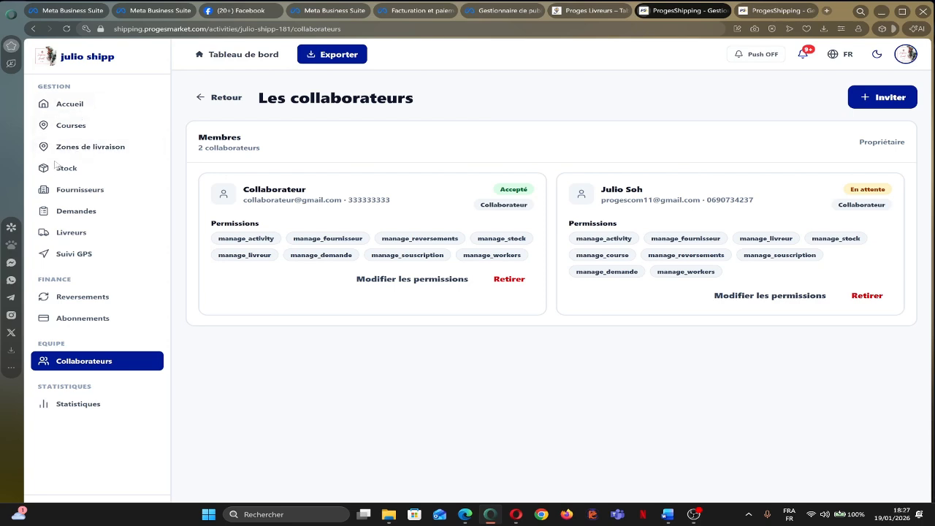
Turn on push notifications from the owner's collaborators page.
click(758, 58)
Return to the collaborator's Nos souscriptions page and scroll through it.
key(alt+Tab)
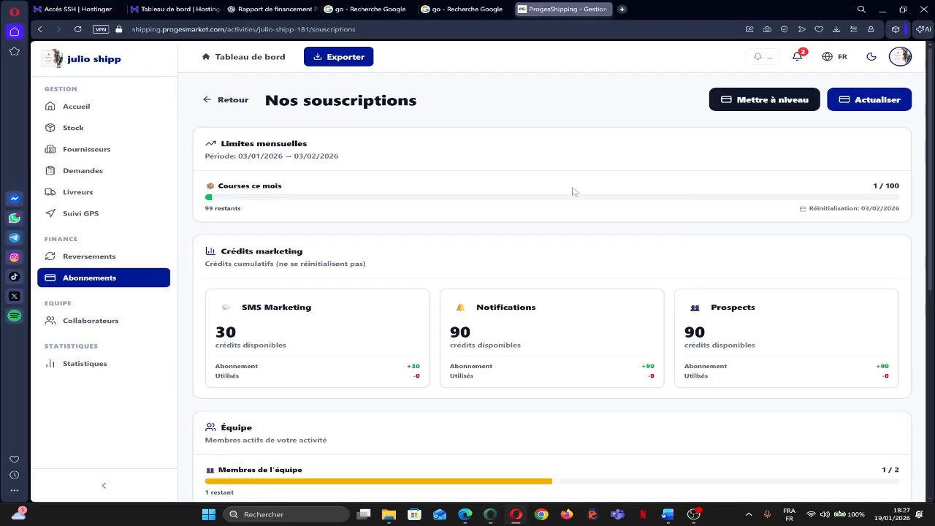
scroll(514, 189, down, 4)
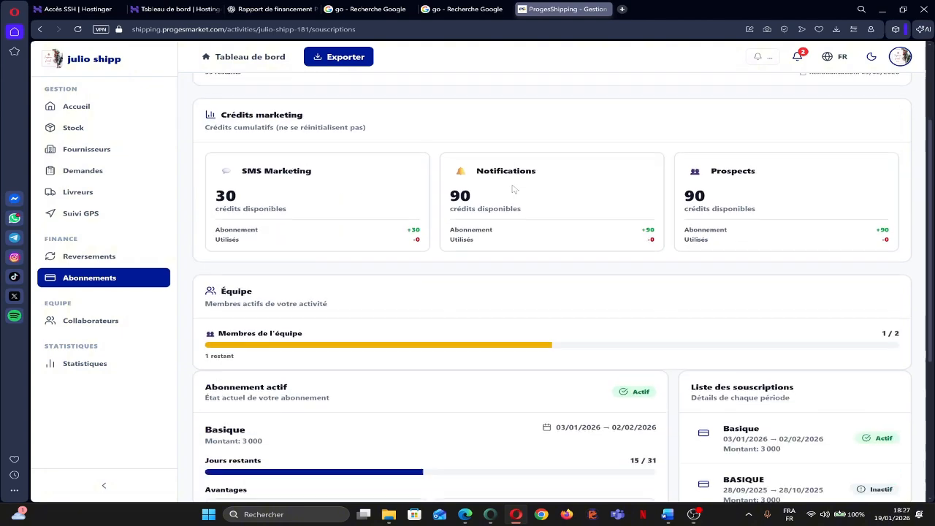
scroll(515, 189, up, 4)
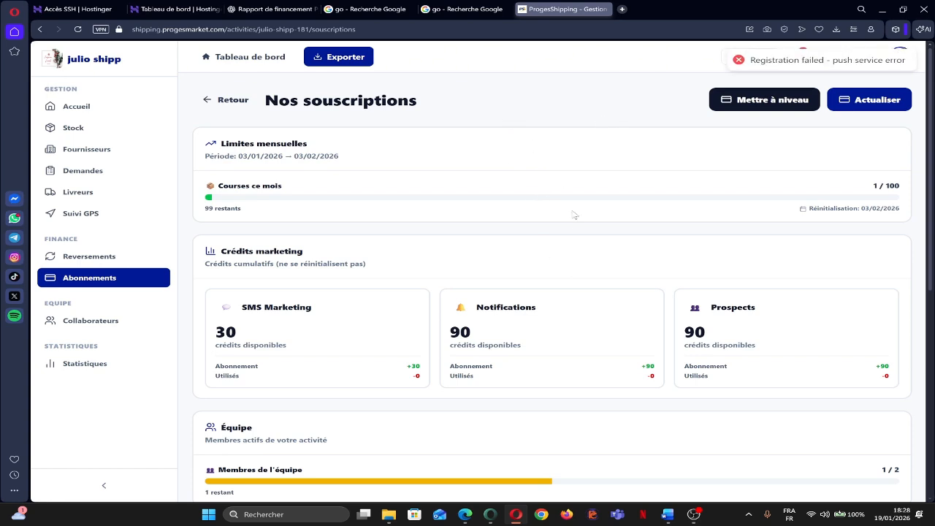
mouse_move(700, 518)
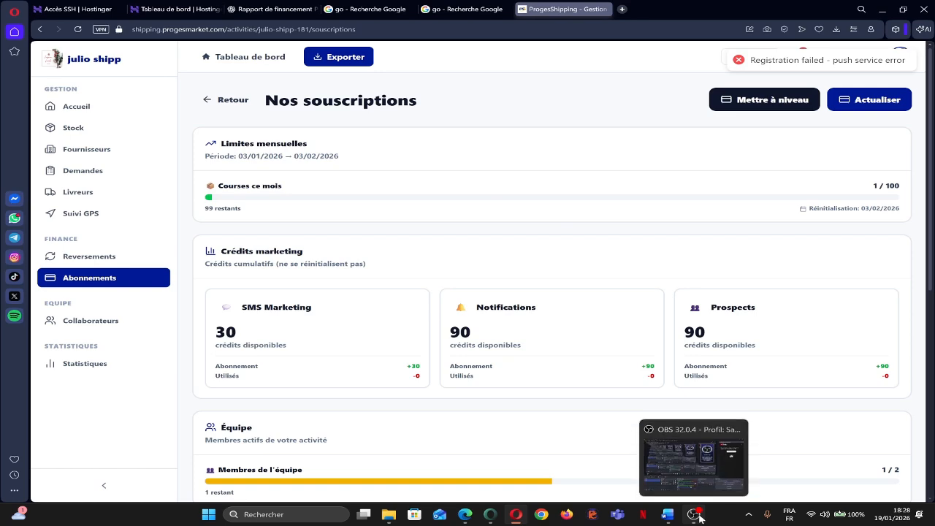